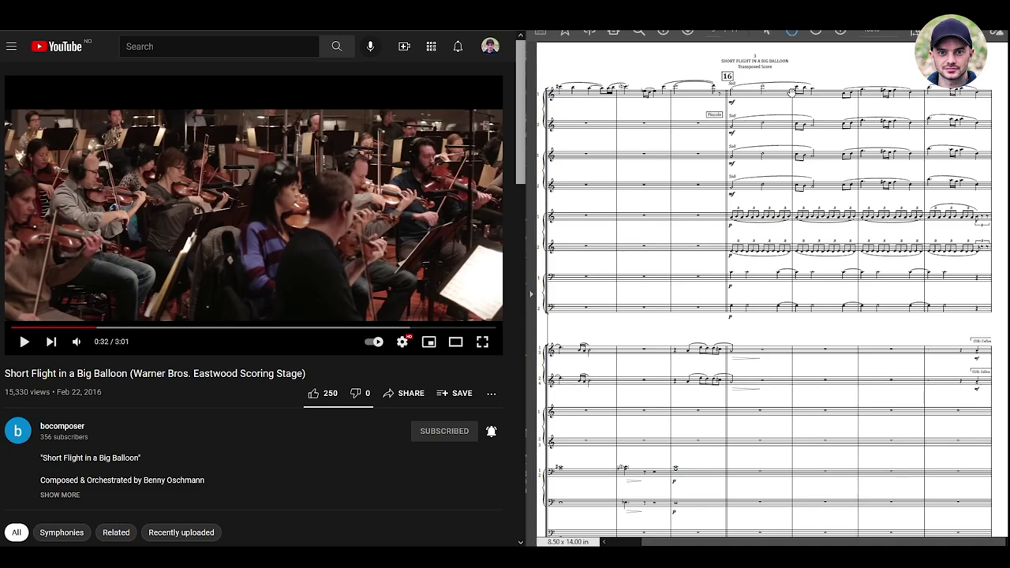
Play the Short Flight in a Big Balloon recording briefly and pause it at 0:41.
left_click(24, 341)
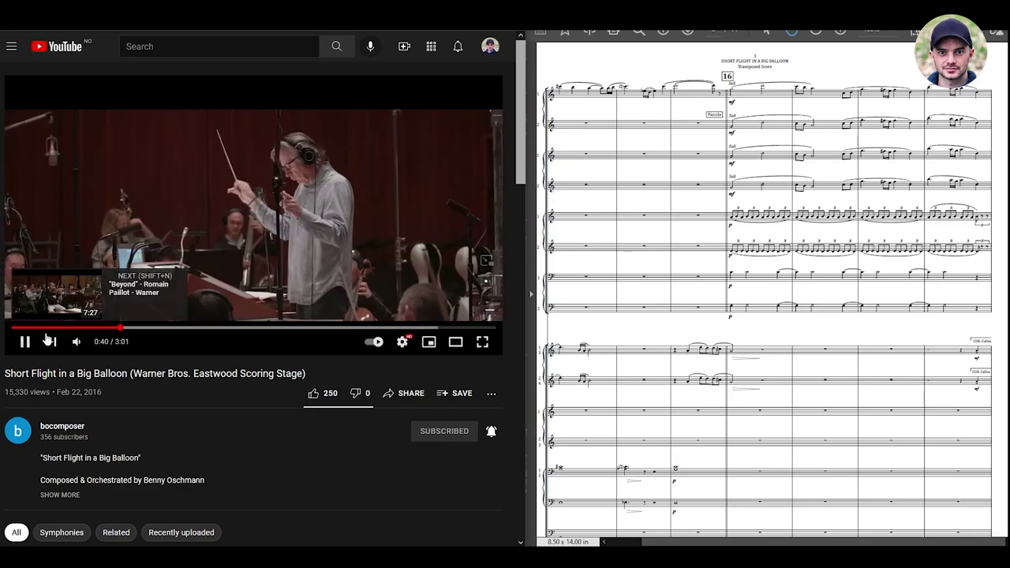
left_click(26, 342)
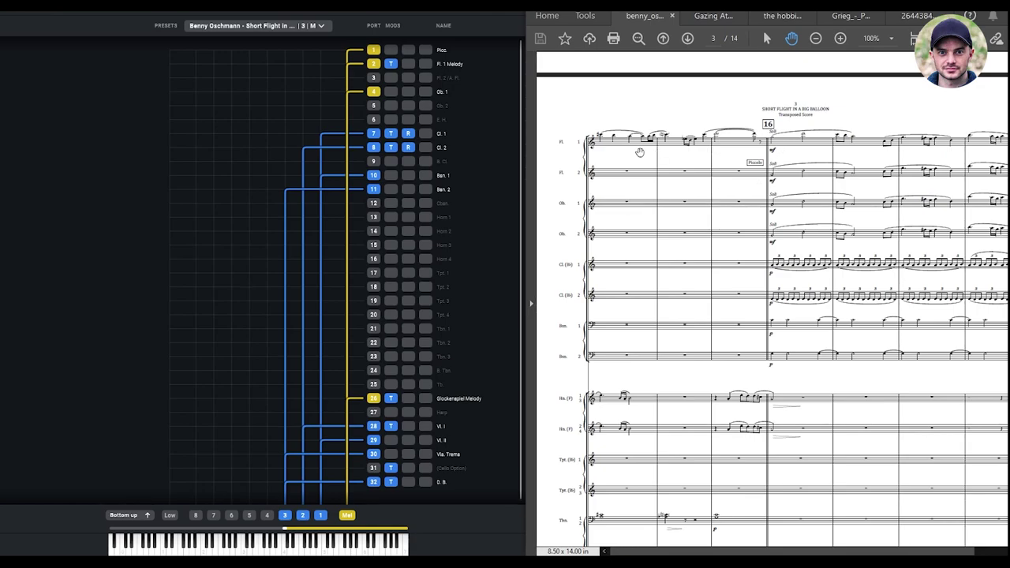
Scroll the score down and back up to compare its staves with the Short Flight routing.
scroll(807, 376, "down", 4)
scroll(807, 377, "down", 2)
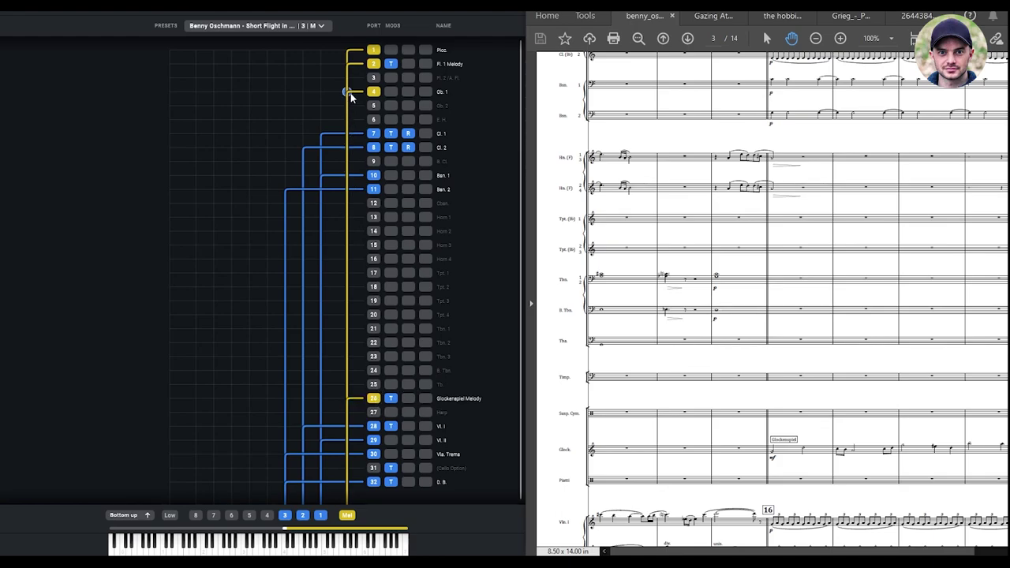
scroll(823, 264, "up", 5)
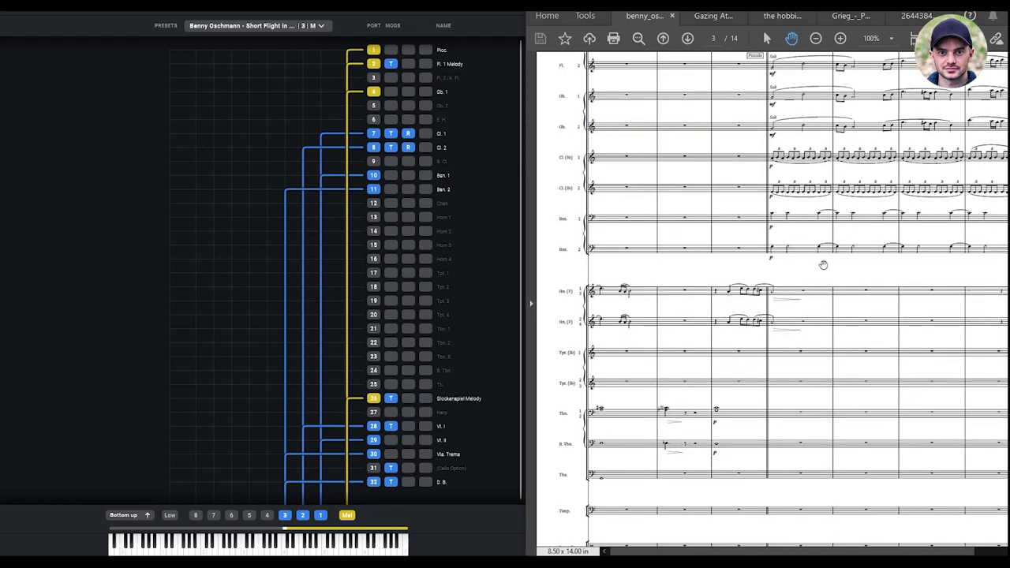
scroll(806, 264, "up", 2)
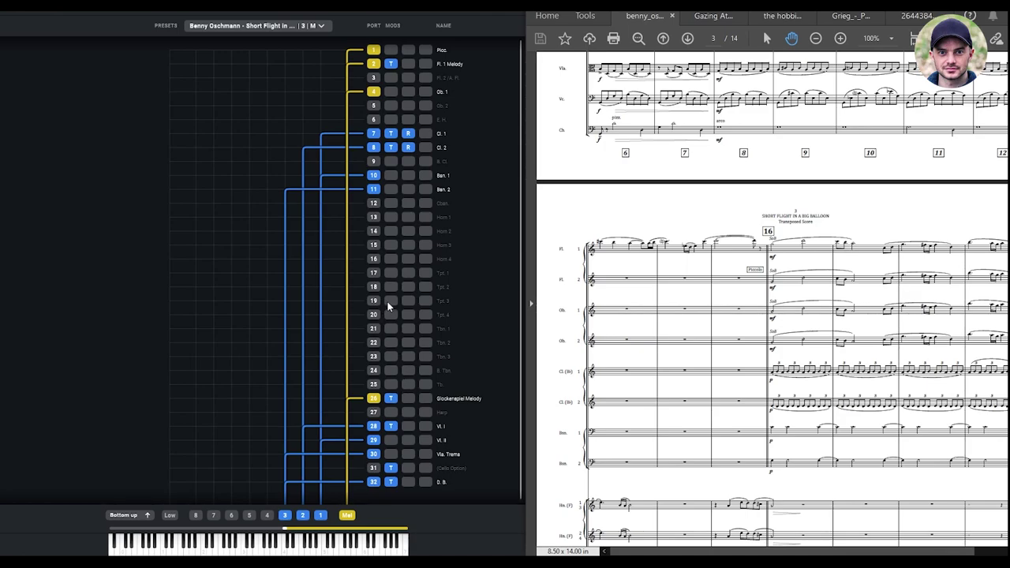
scroll(804, 270, "down", 3)
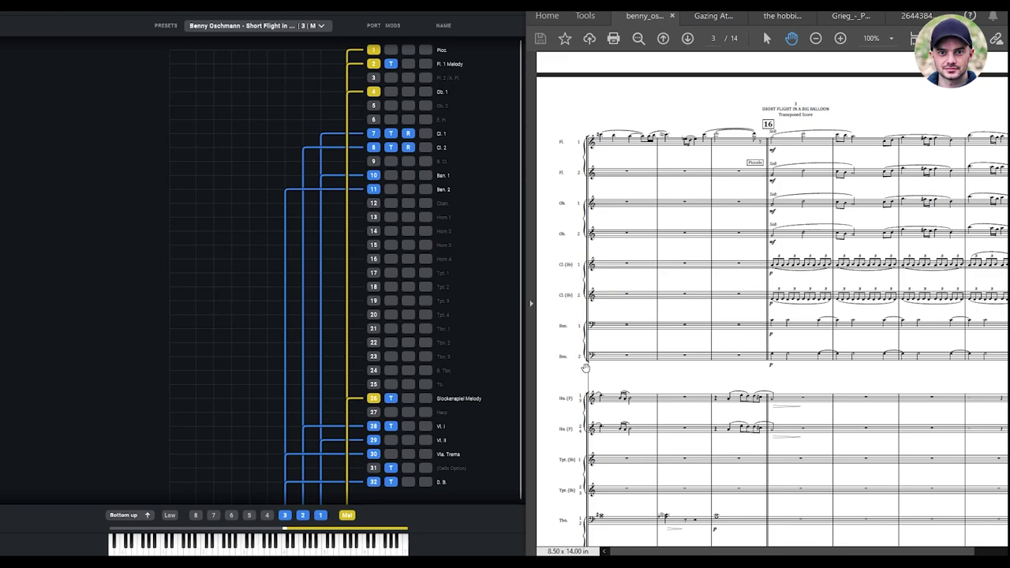
scroll(813, 320, "down", 4)
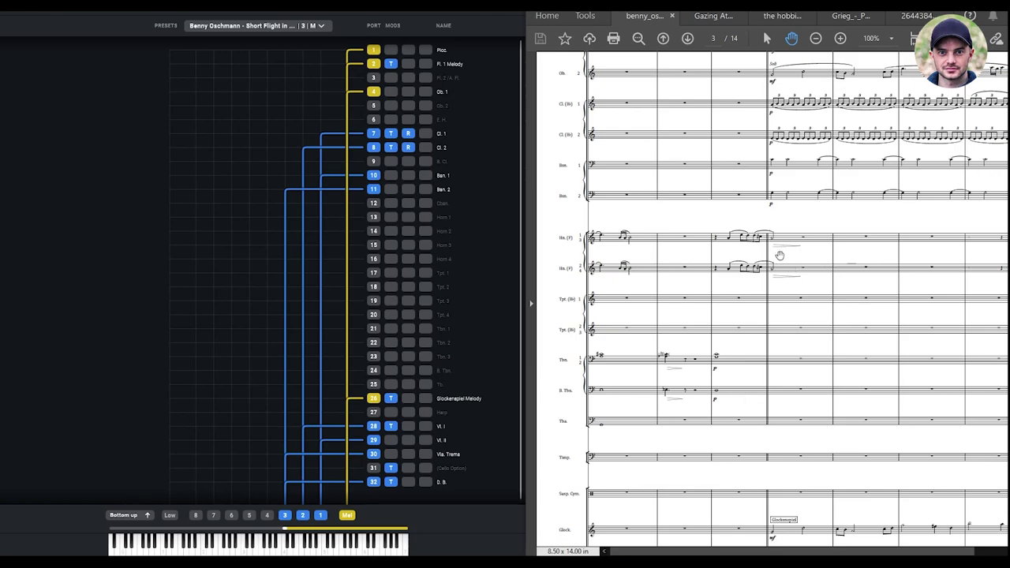
scroll(839, 281, "down", 5)
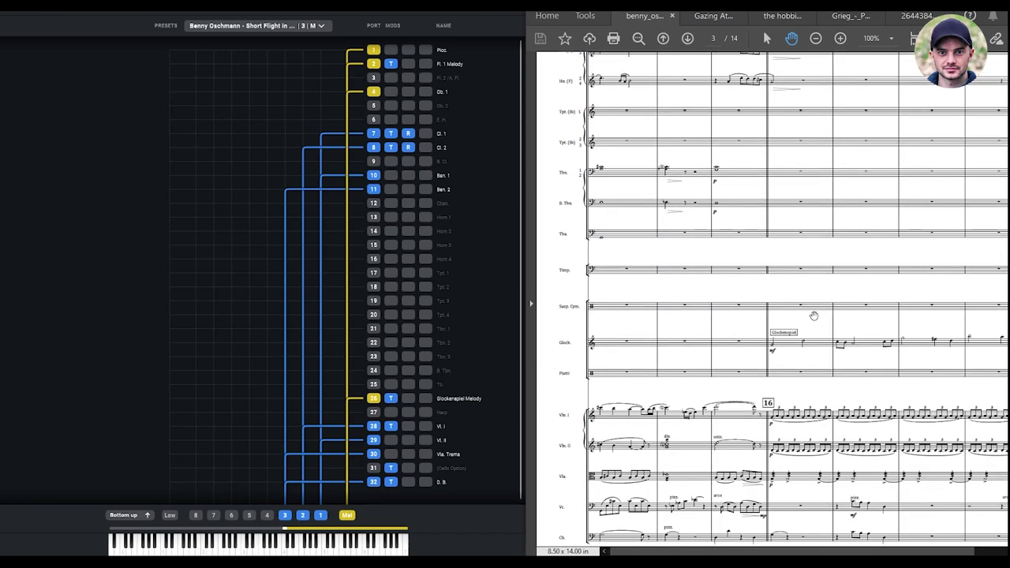
scroll(813, 319, "down", 1)
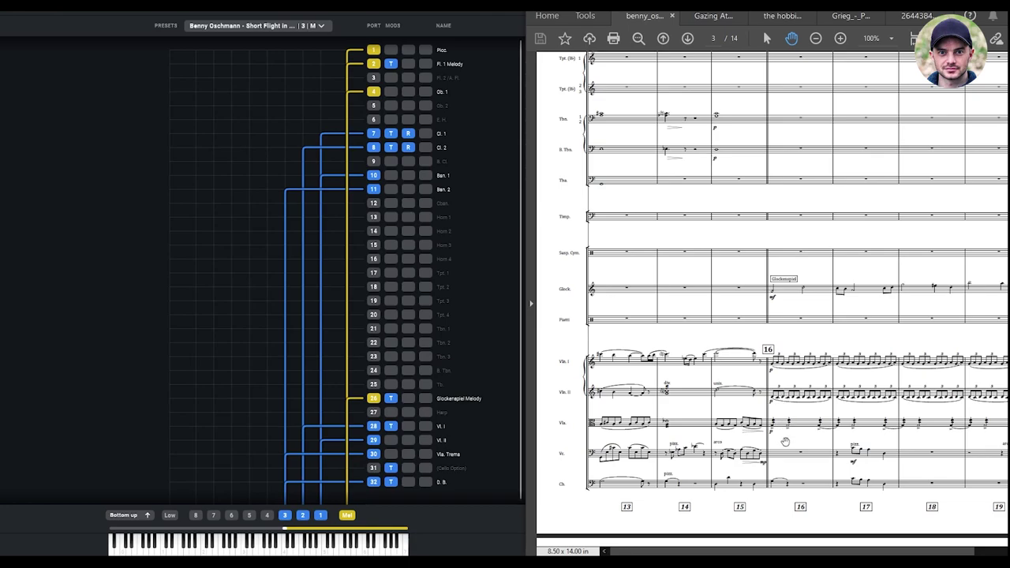
scroll(786, 442, "down", 1)
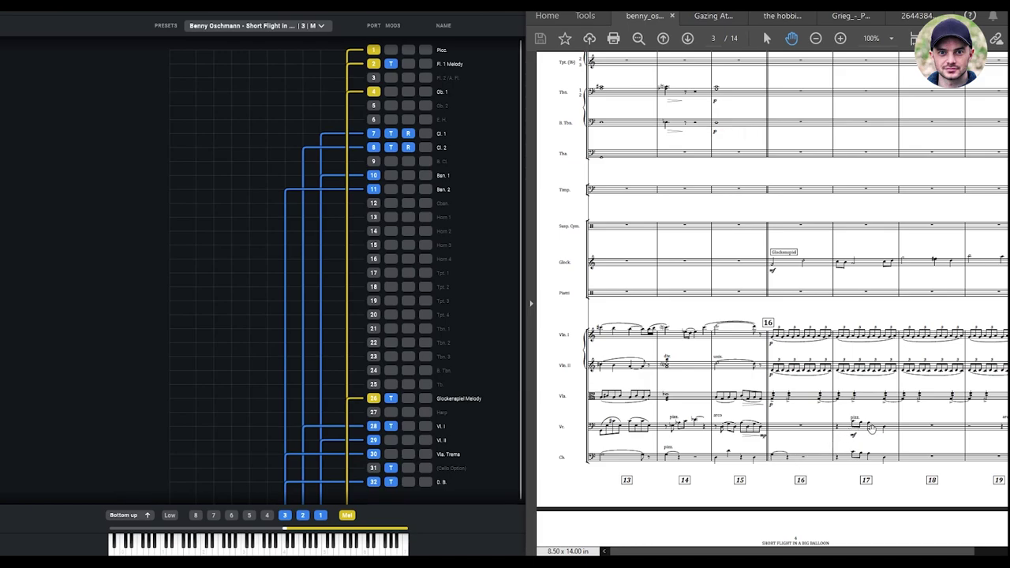
scroll(790, 292, "up", 10)
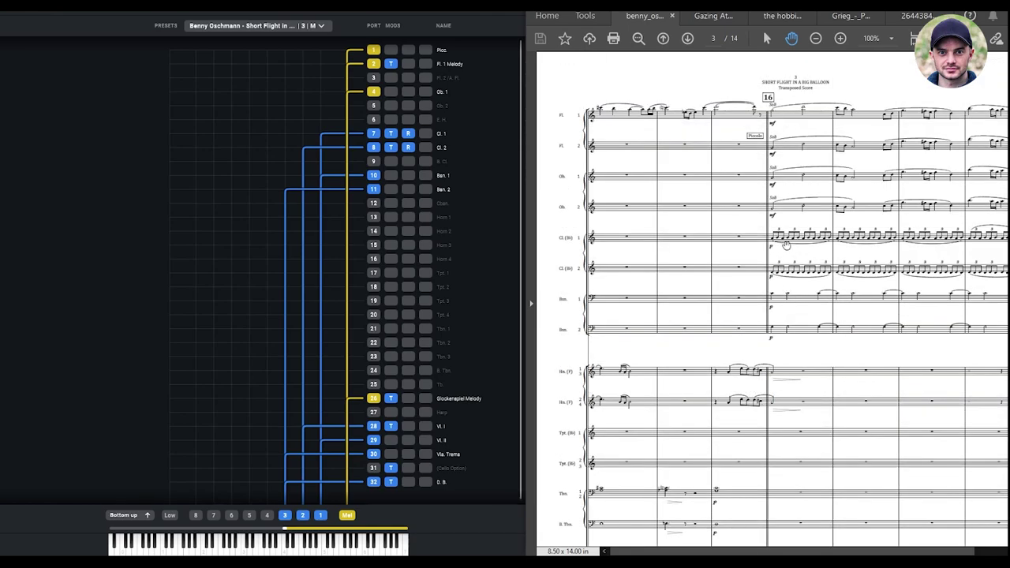
scroll(787, 246, "down", 7)
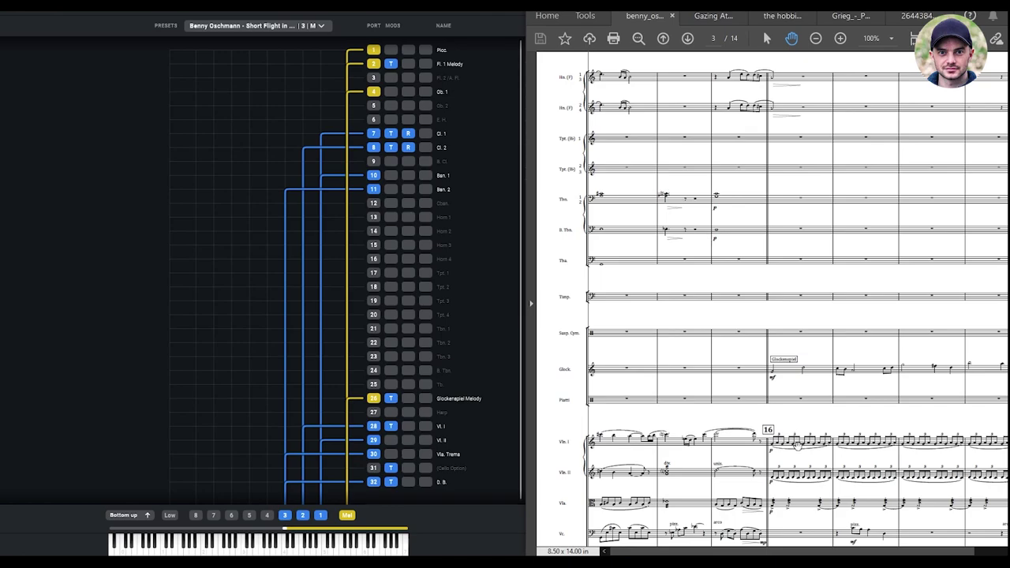
scroll(799, 442, "up", 8)
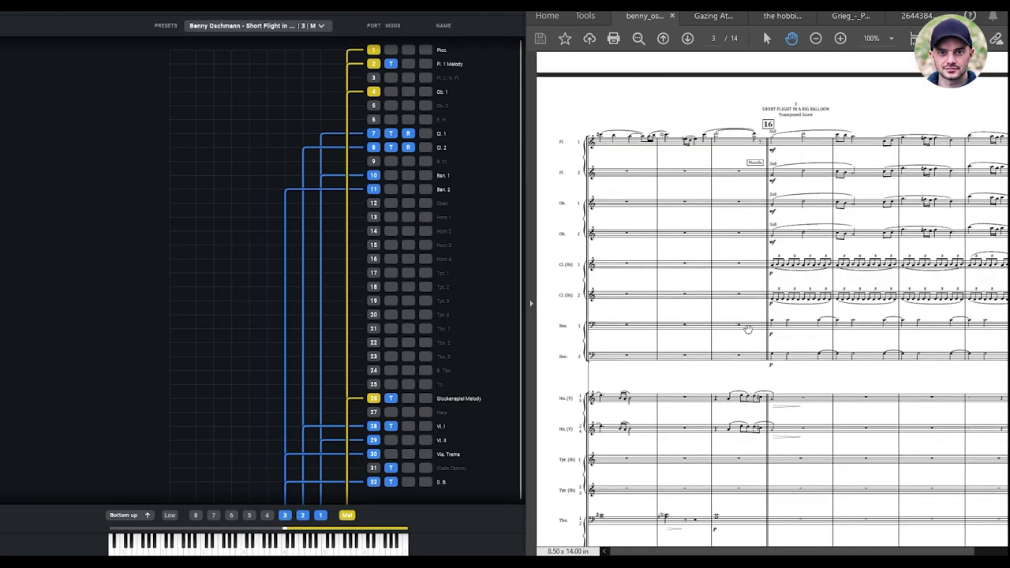
left_click(407, 134)
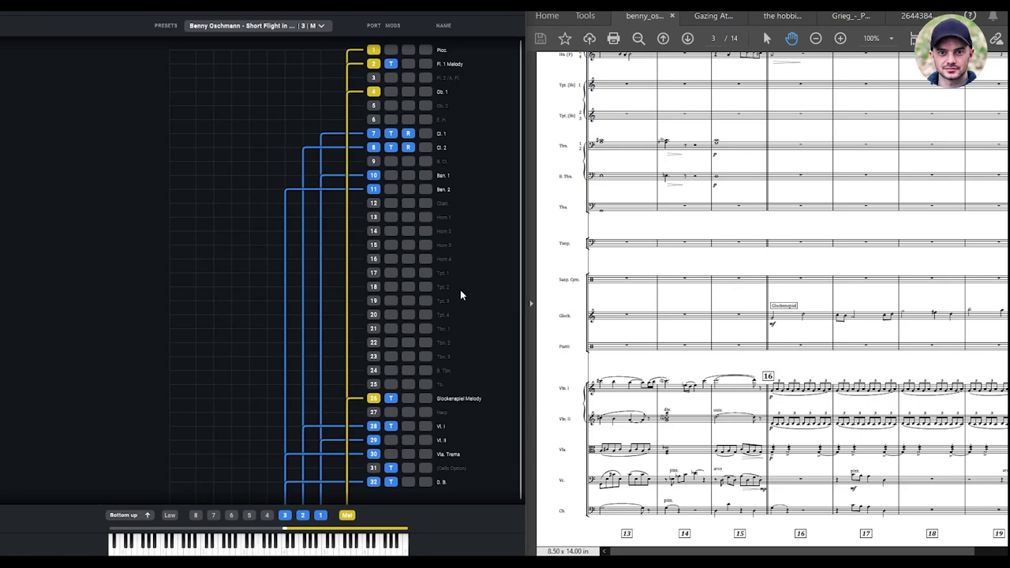
scroll(772, 300, "up", 5)
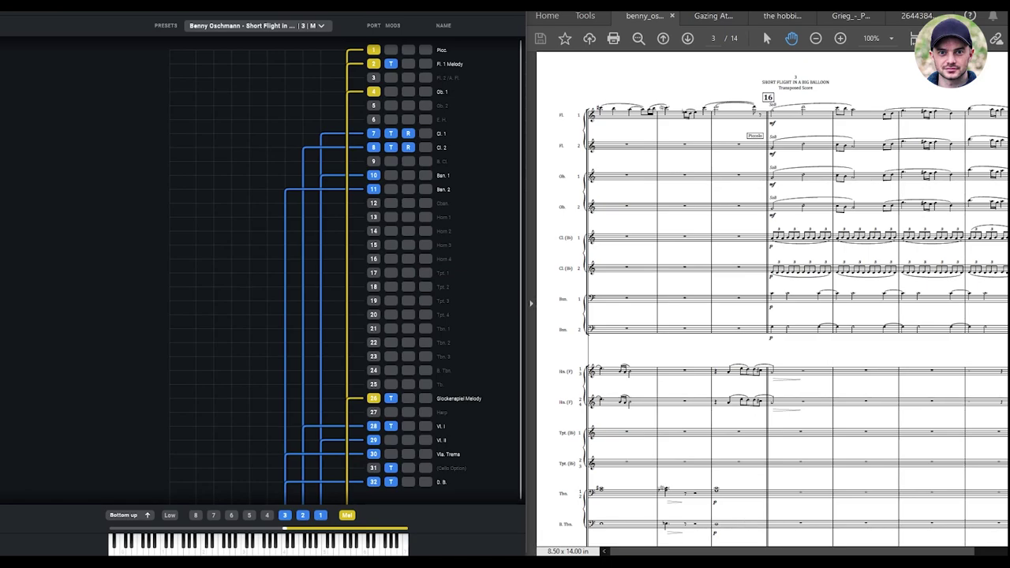
Load Short Flight in a Big Balloon.dmpreset from the YouTube Tutorial presets folder.
left_click(218, 27)
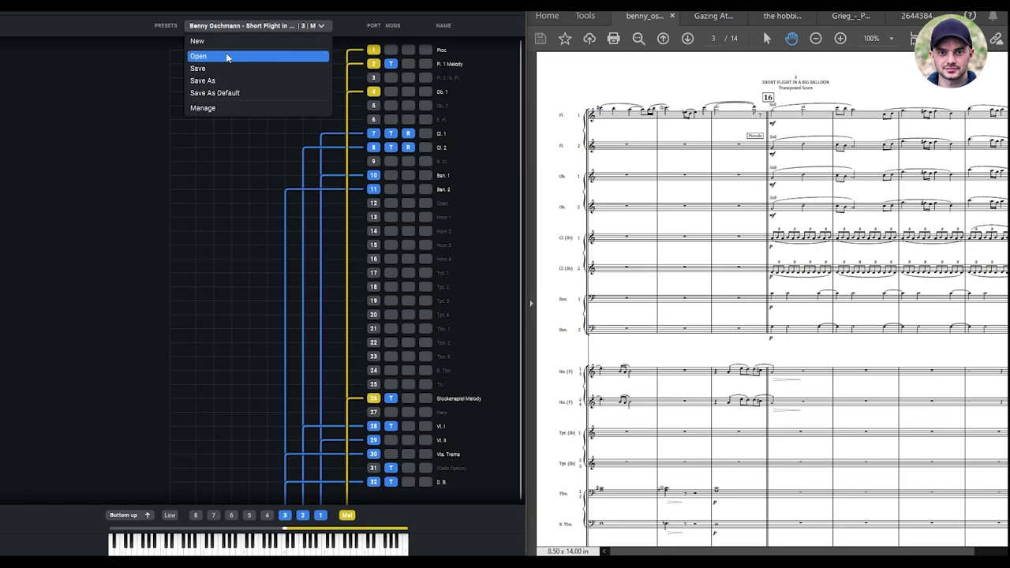
left_click(227, 56)
double_click(400, 212)
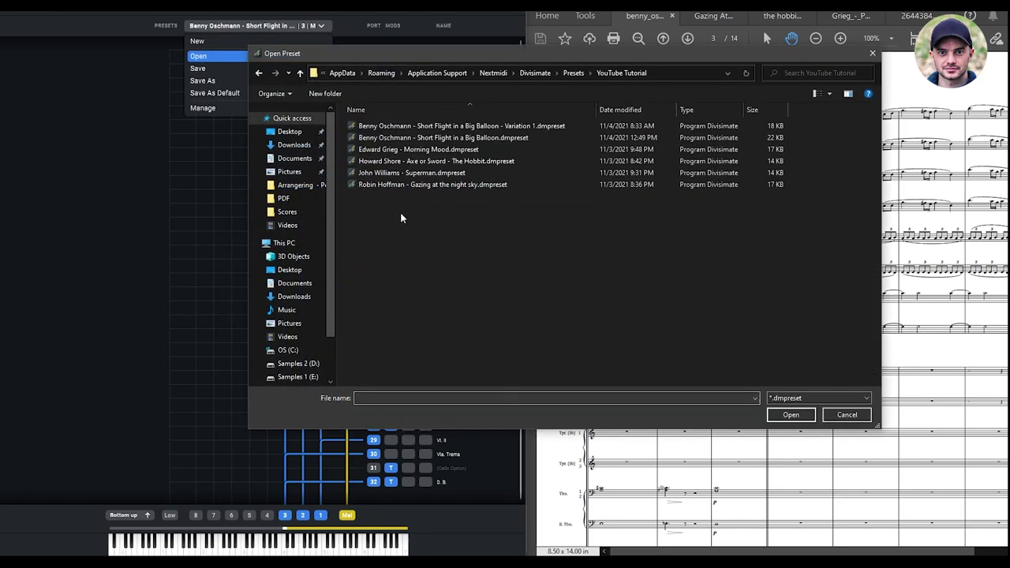
double_click(474, 137)
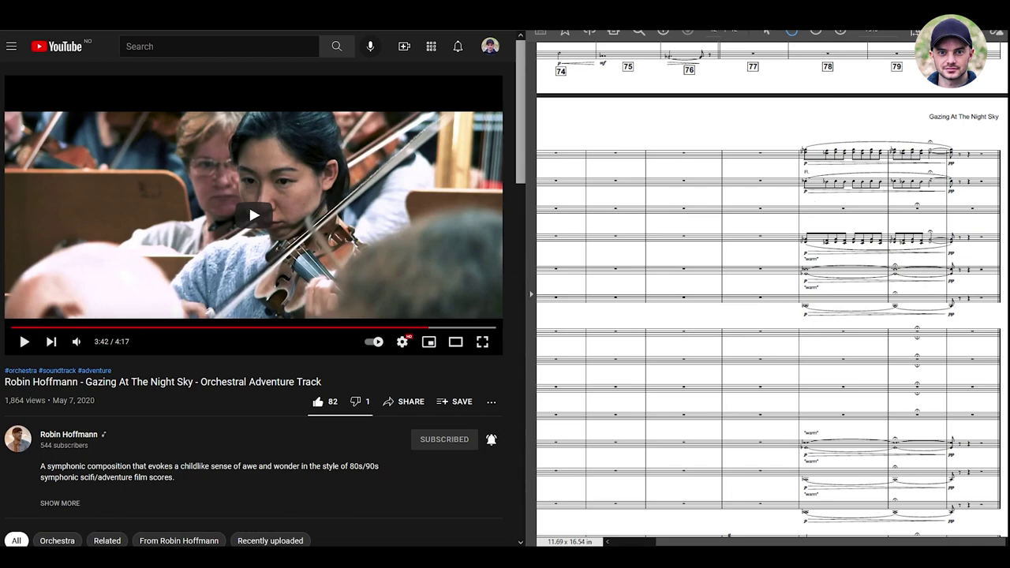
Resume playback of the Gazing At The Night Sky video.
key("space")
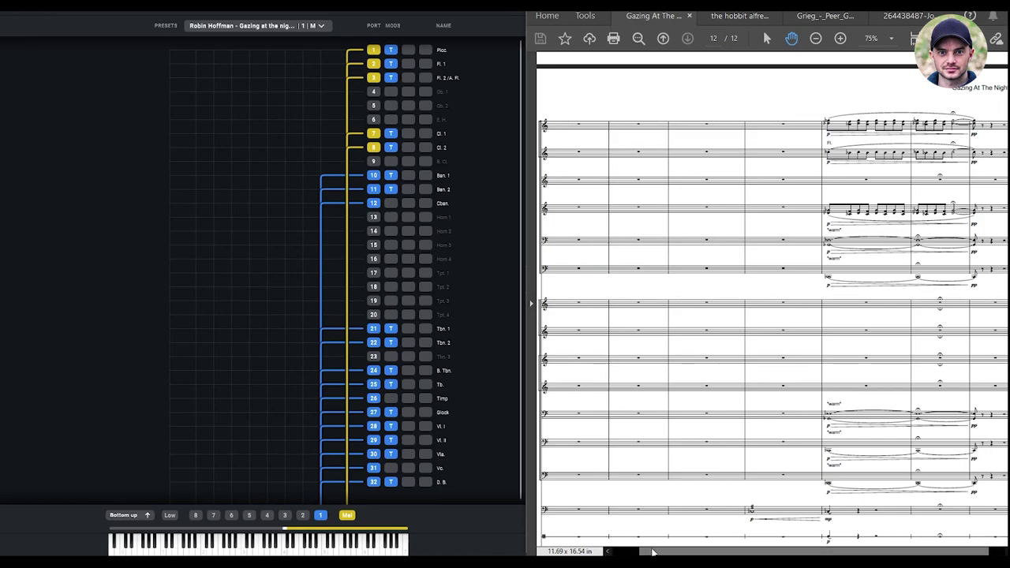
left_click_drag(660, 553, 634, 552)
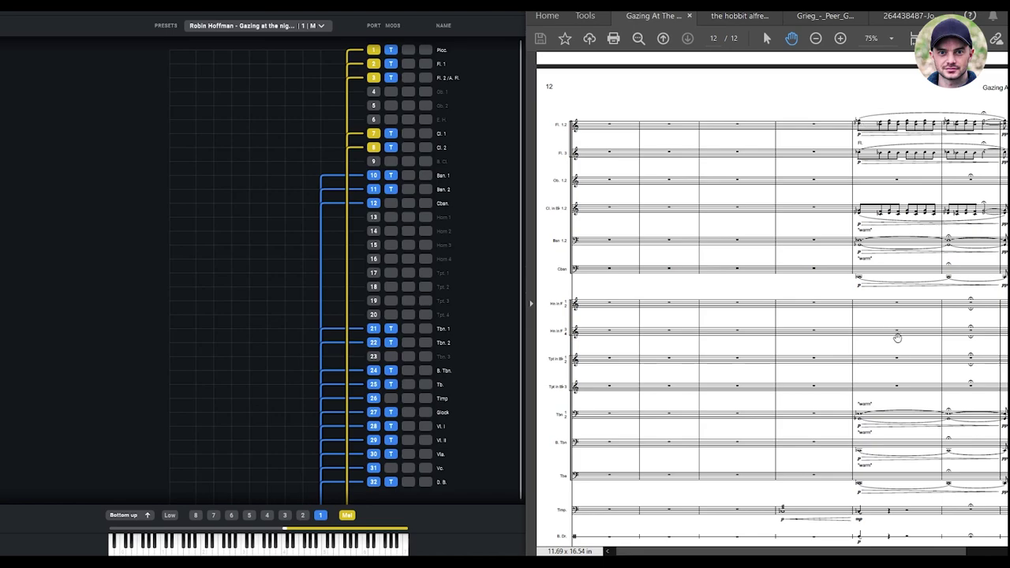
scroll(894, 332, "down", 2)
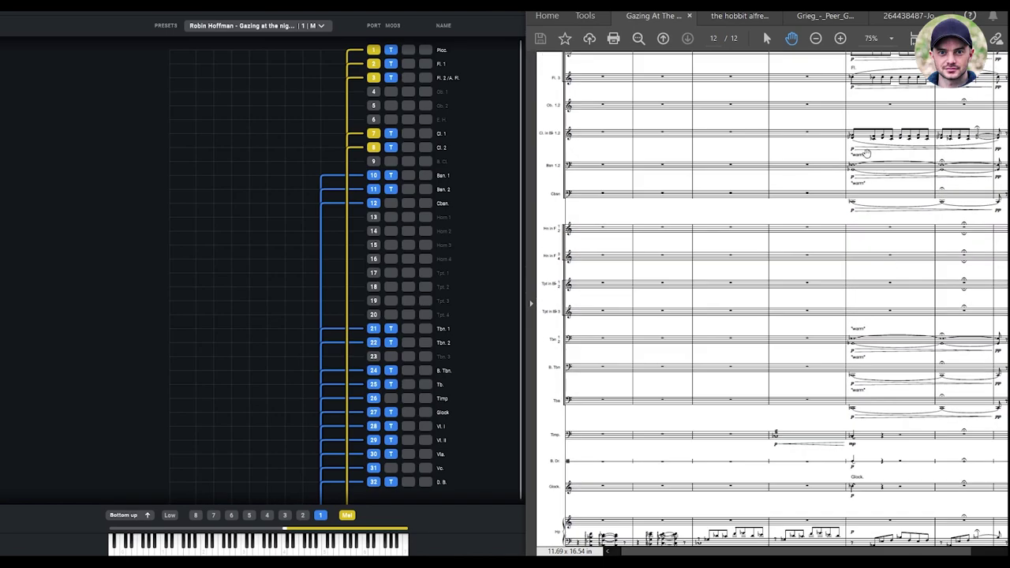
scroll(866, 202, "down", 3)
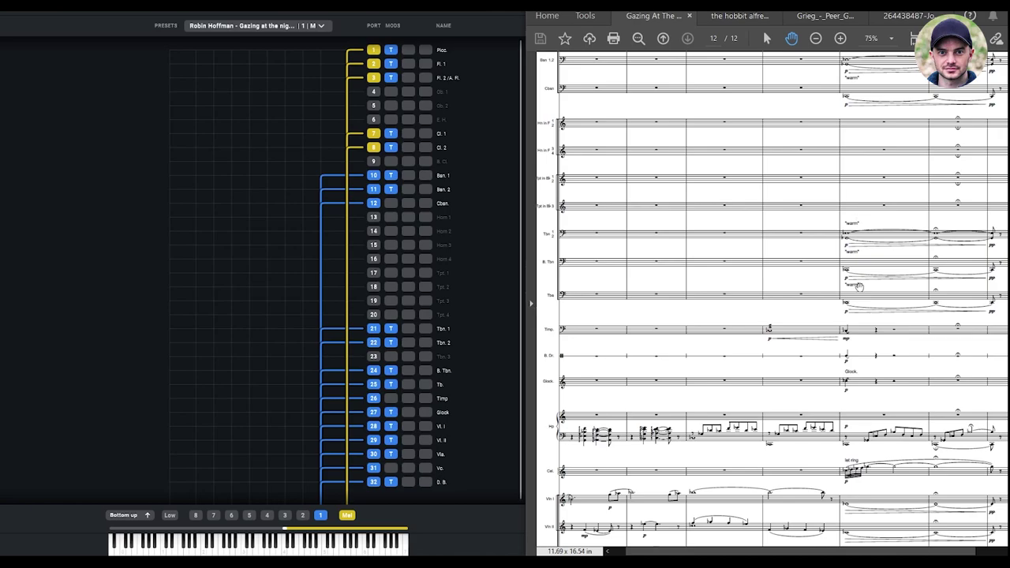
scroll(866, 213, "down", 2)
left_click_drag(866, 221, 863, 205)
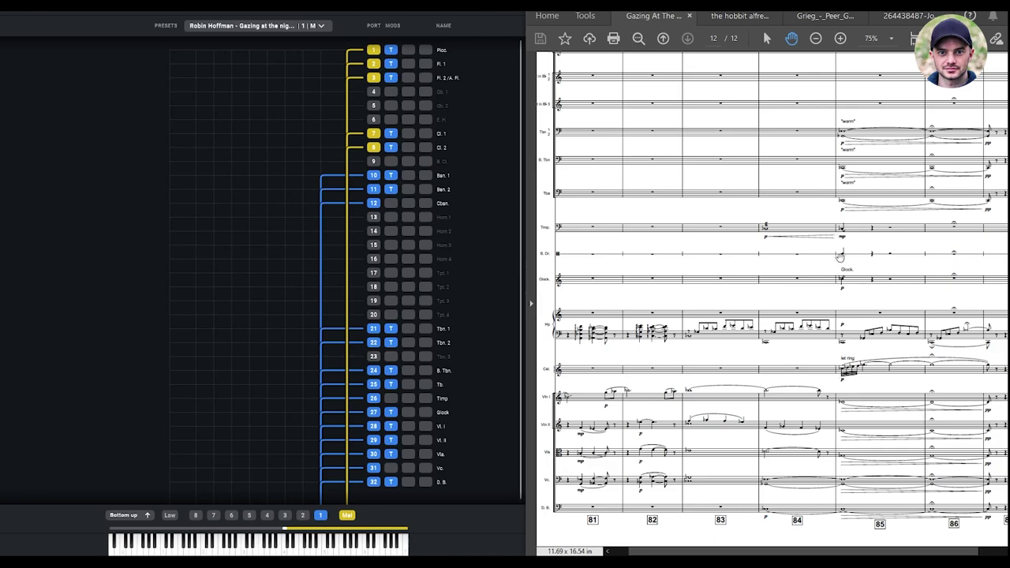
scroll(829, 371, "left", 1)
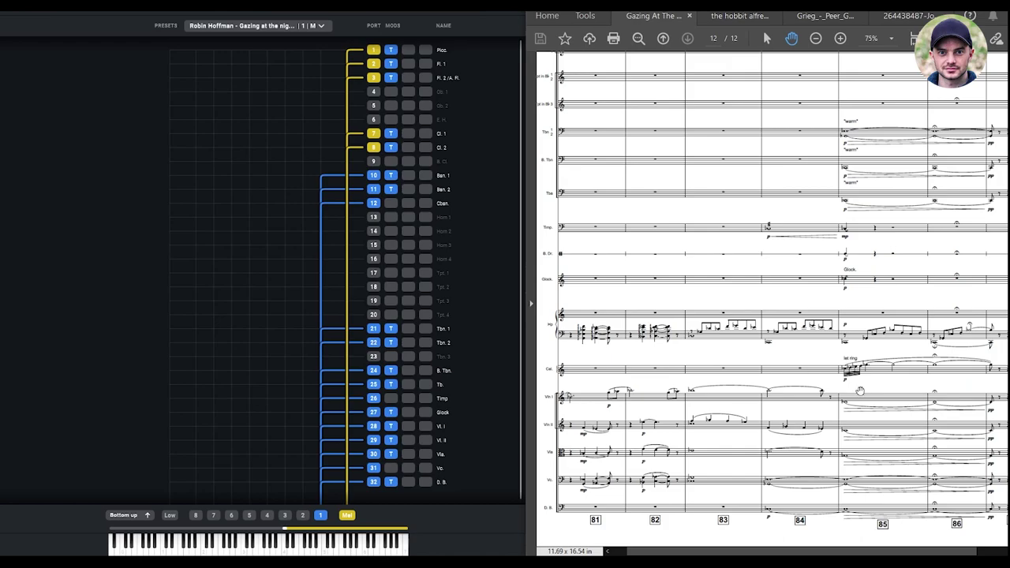
scroll(853, 223, "up", 5)
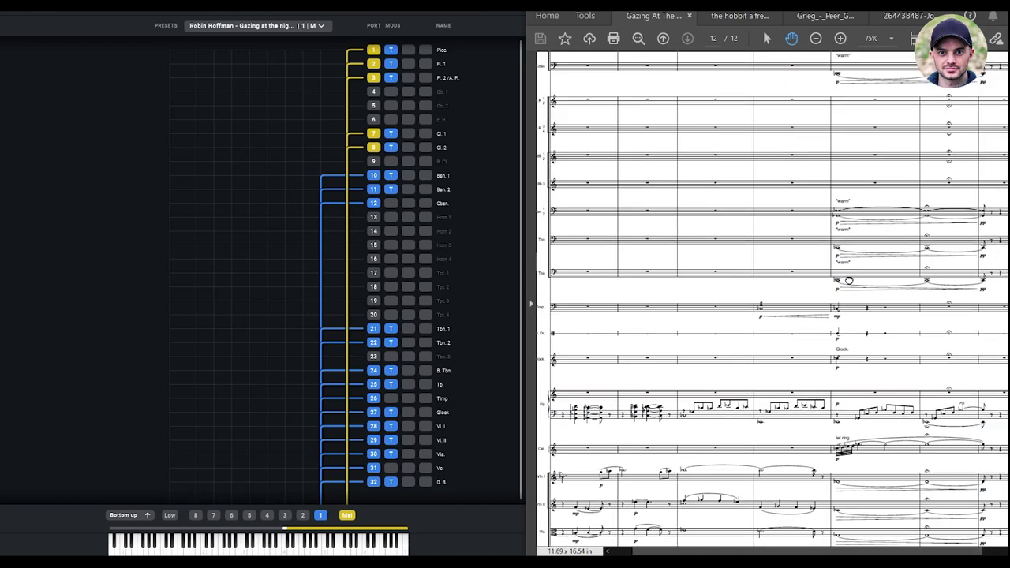
scroll(828, 231, "up", 1)
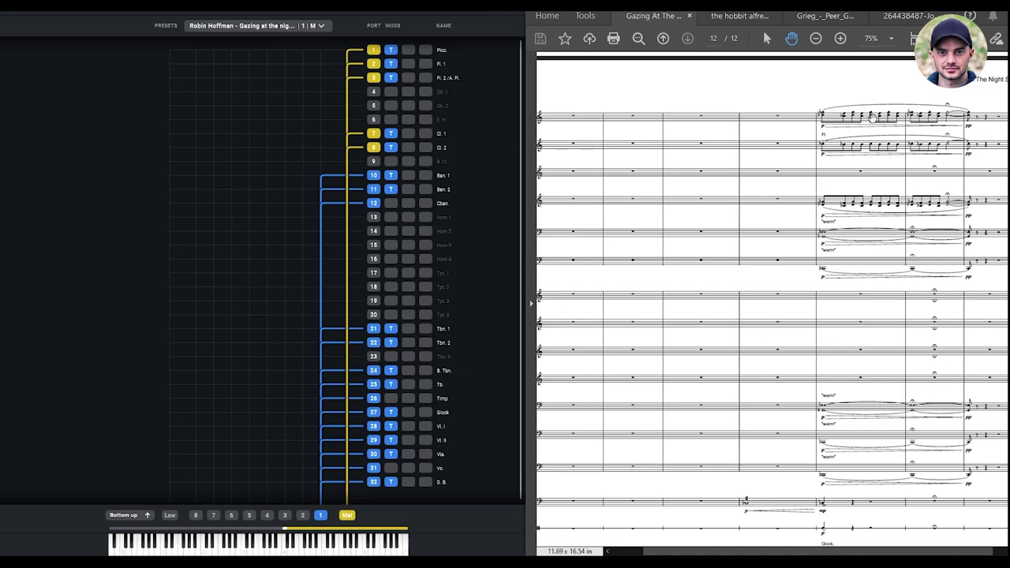
left_click(391, 65)
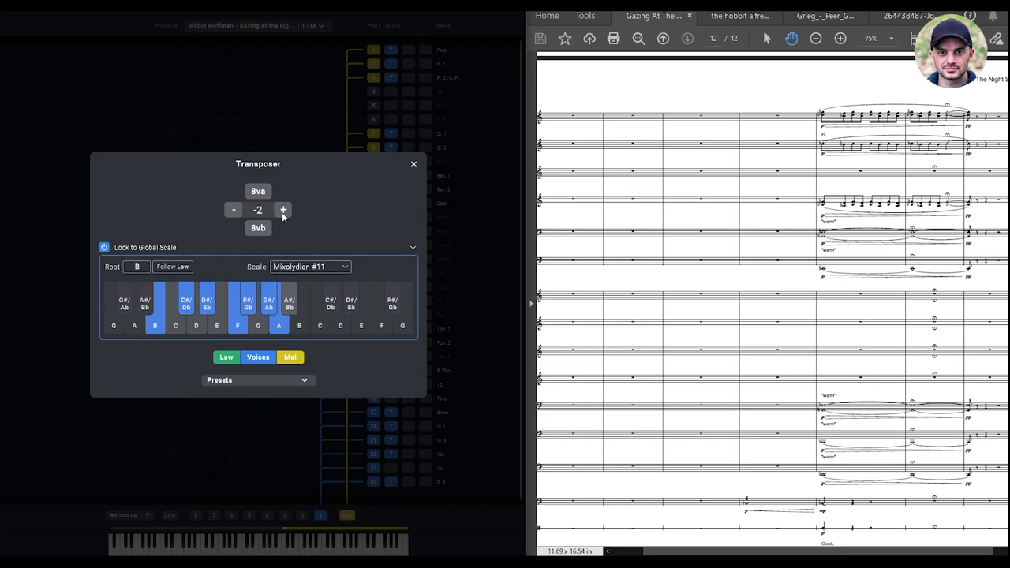
left_click(414, 164)
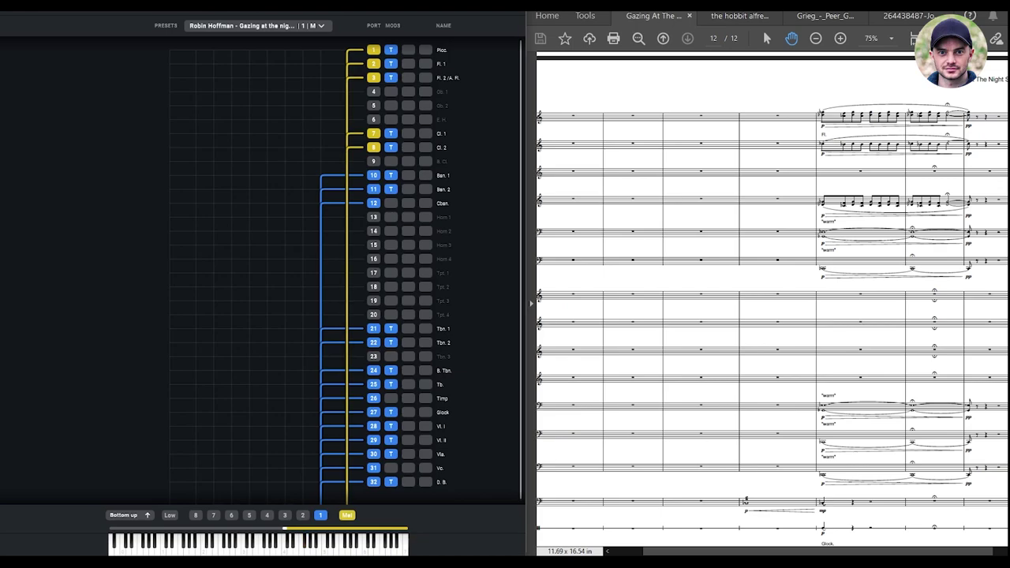
scroll(772, 269, "down", 2)
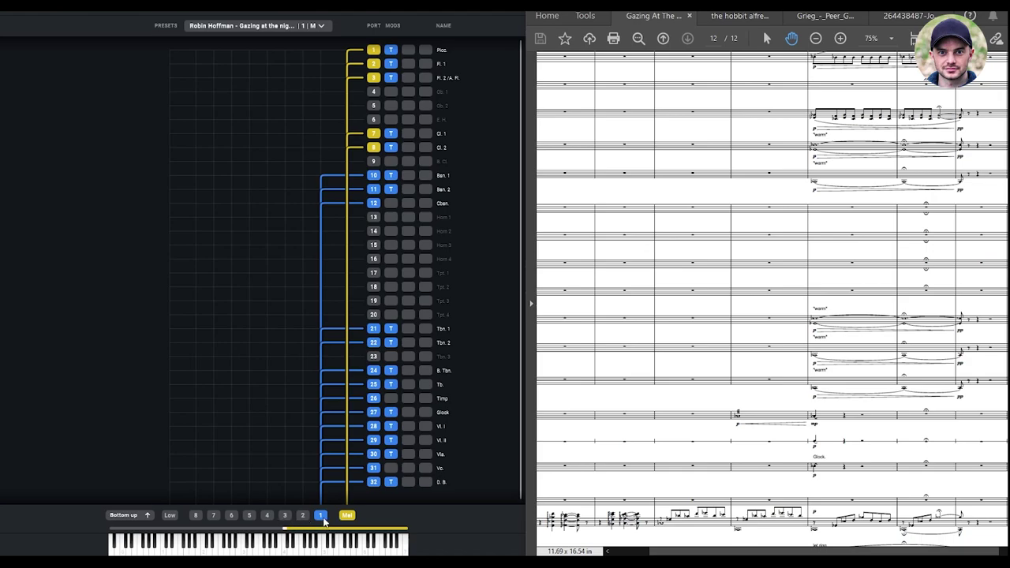
left_click(391, 172)
left_click(413, 164)
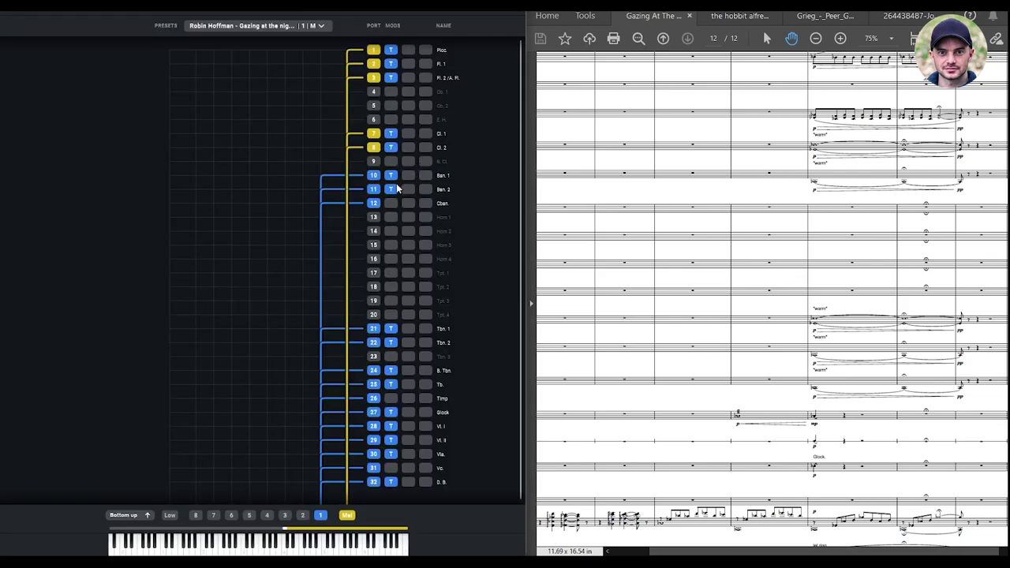
left_click(390, 191)
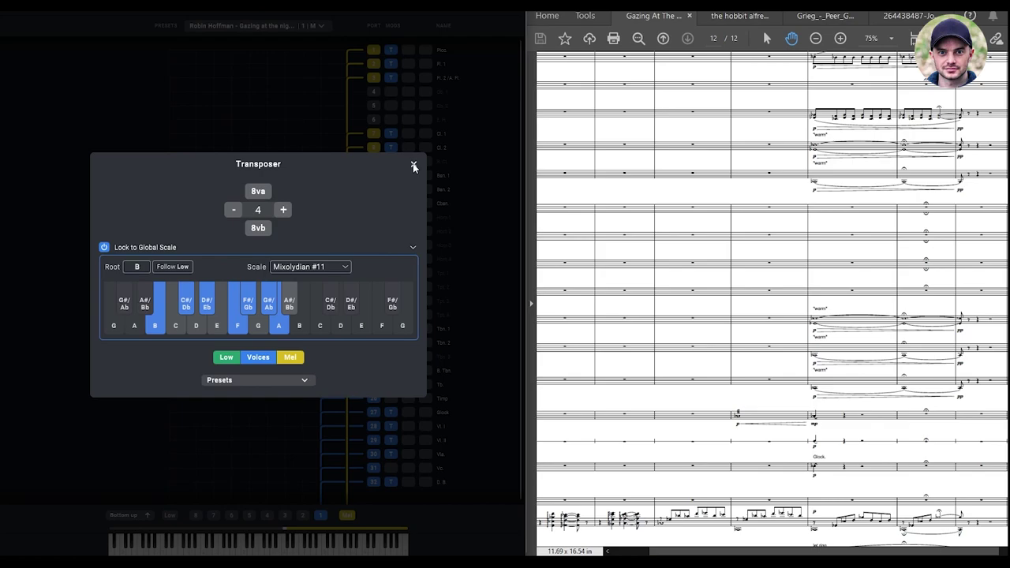
left_click(414, 165)
left_click(391, 333)
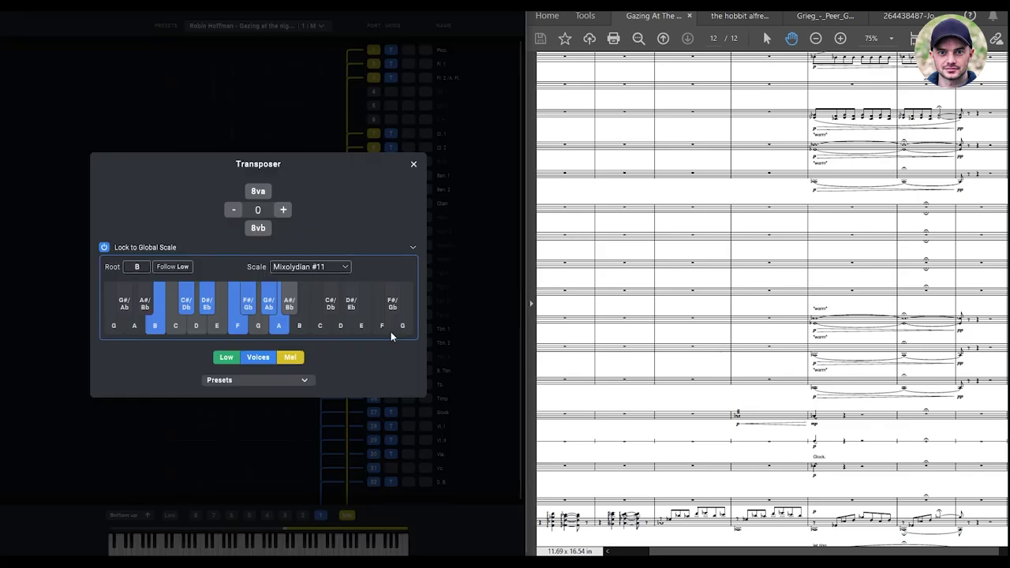
left_click(415, 165)
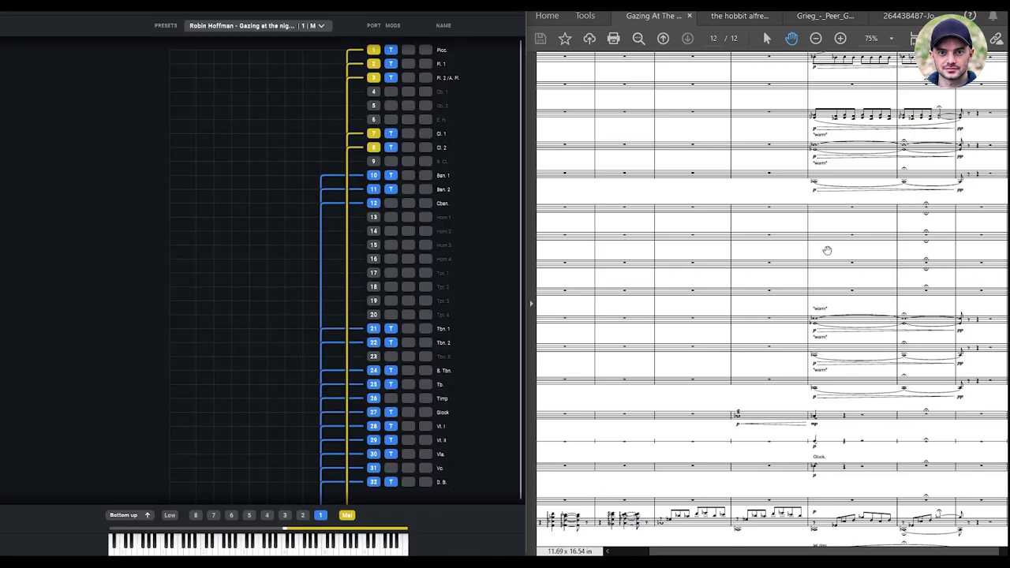
left_click_drag(825, 179, 872, 223)
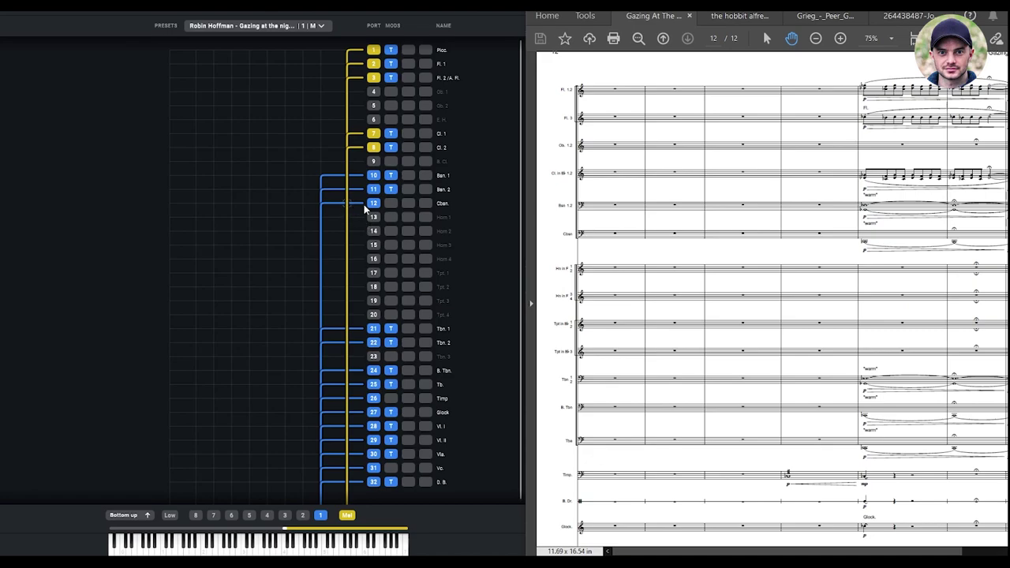
scroll(652, 226, "down", 5)
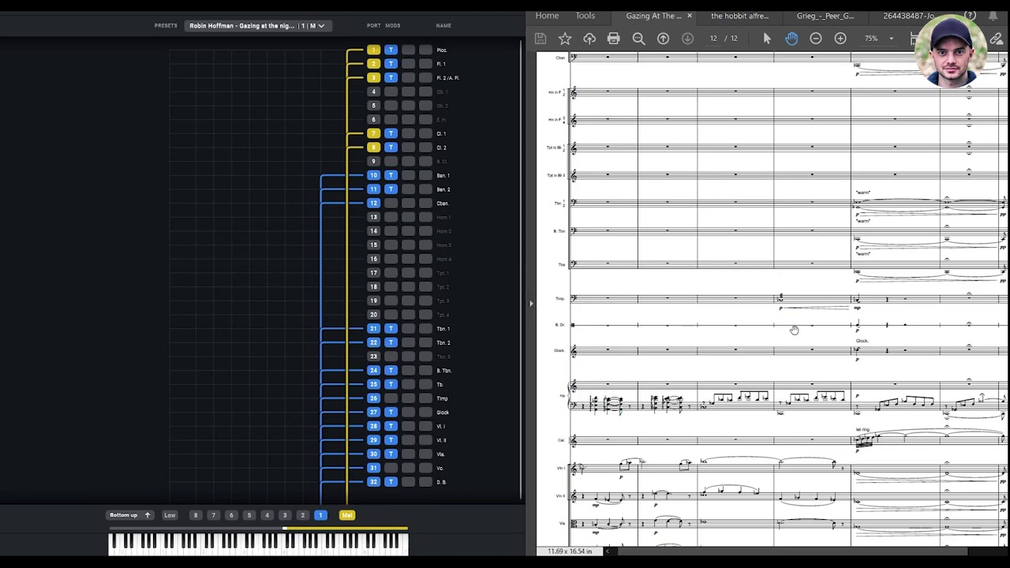
left_click_drag(791, 330, 785, 242)
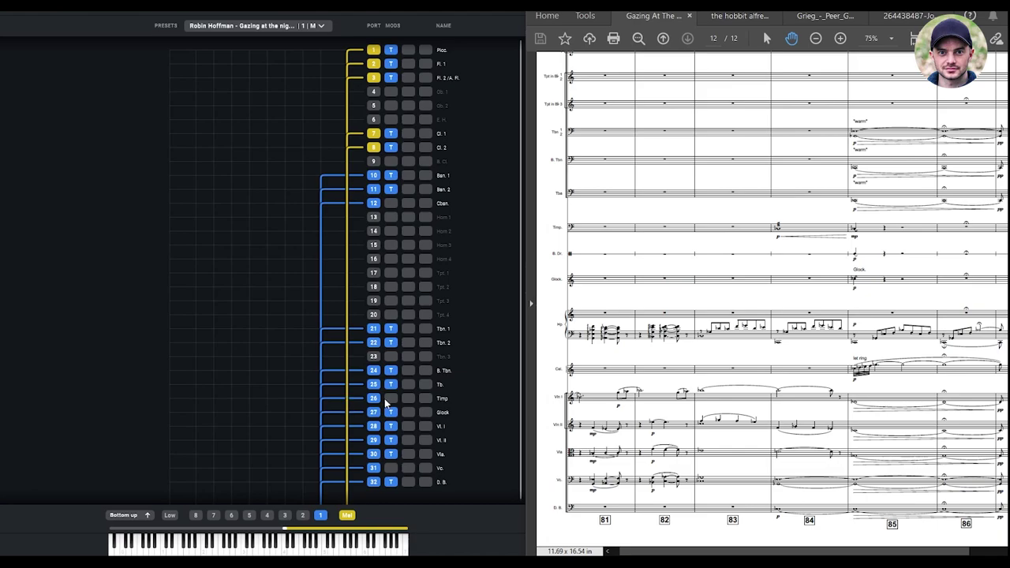
scroll(849, 337, "right", 1)
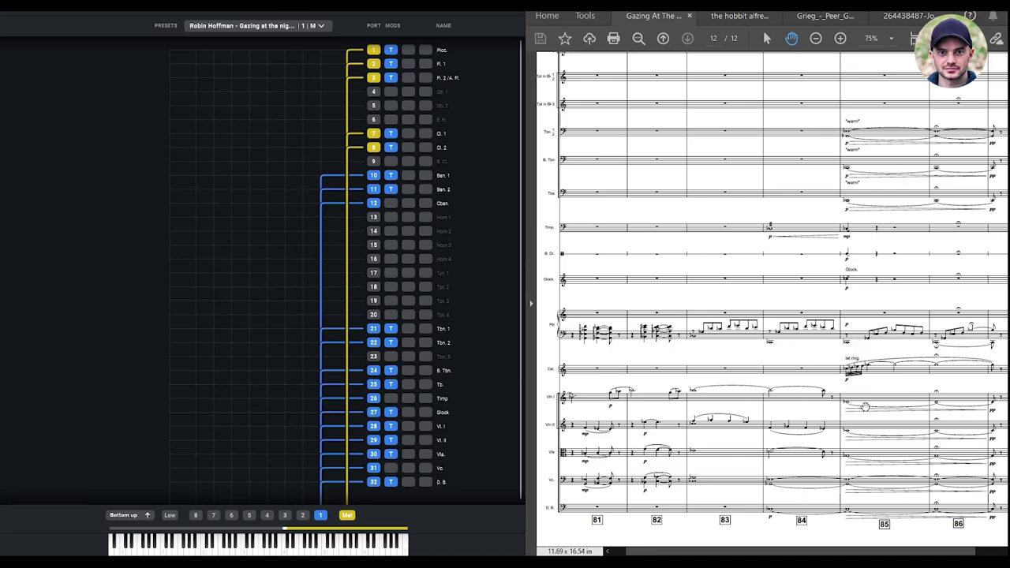
left_click(391, 413)
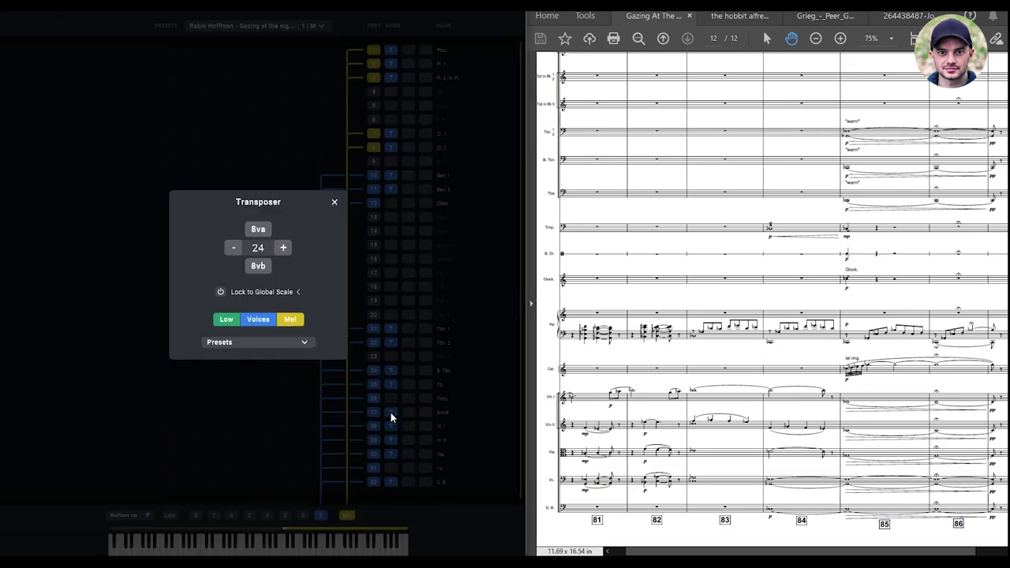
left_click(332, 202)
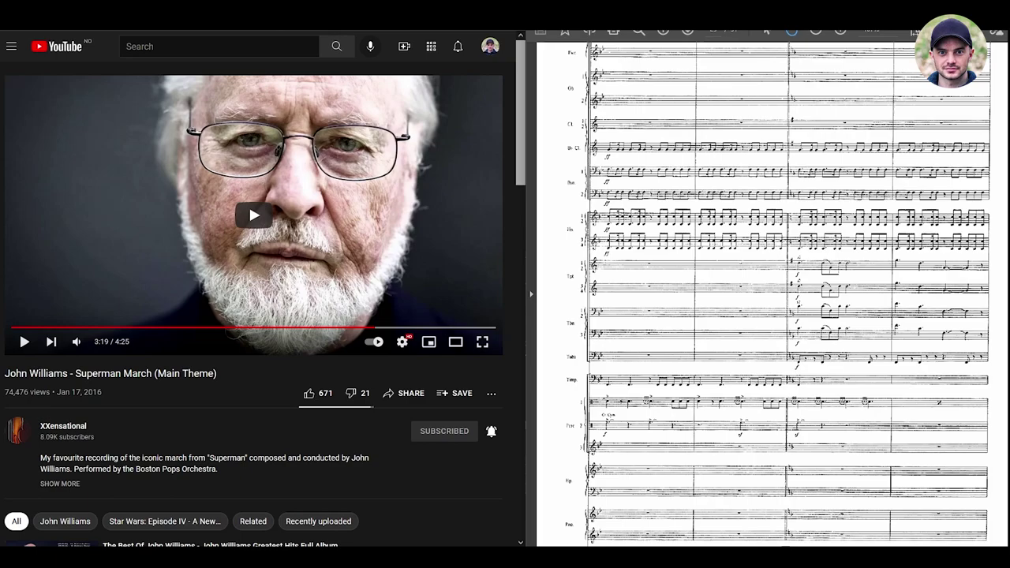
Start playing the Superman March (Main Theme) video.
left_click(248, 203)
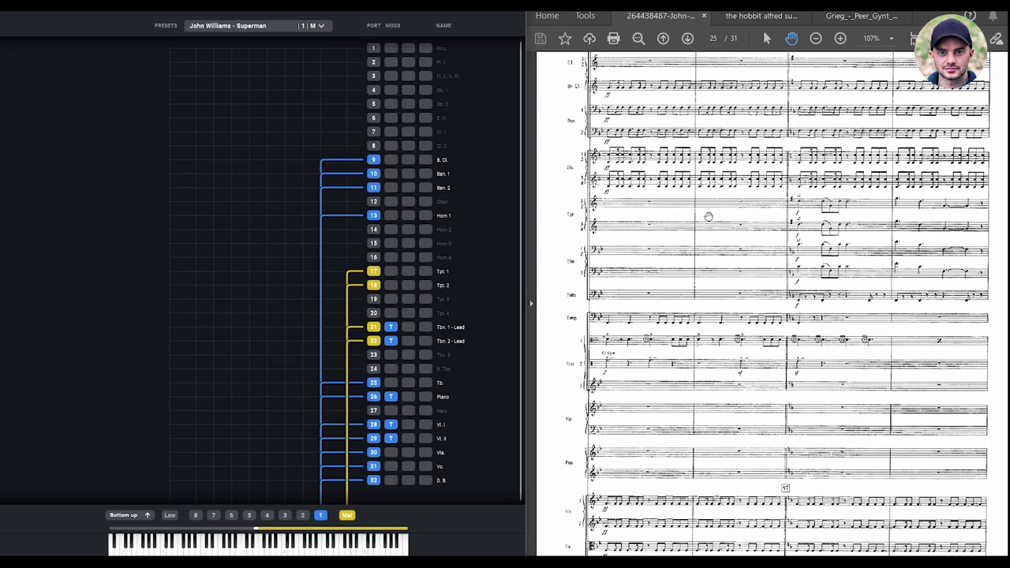
scroll(605, 225, "up", 3)
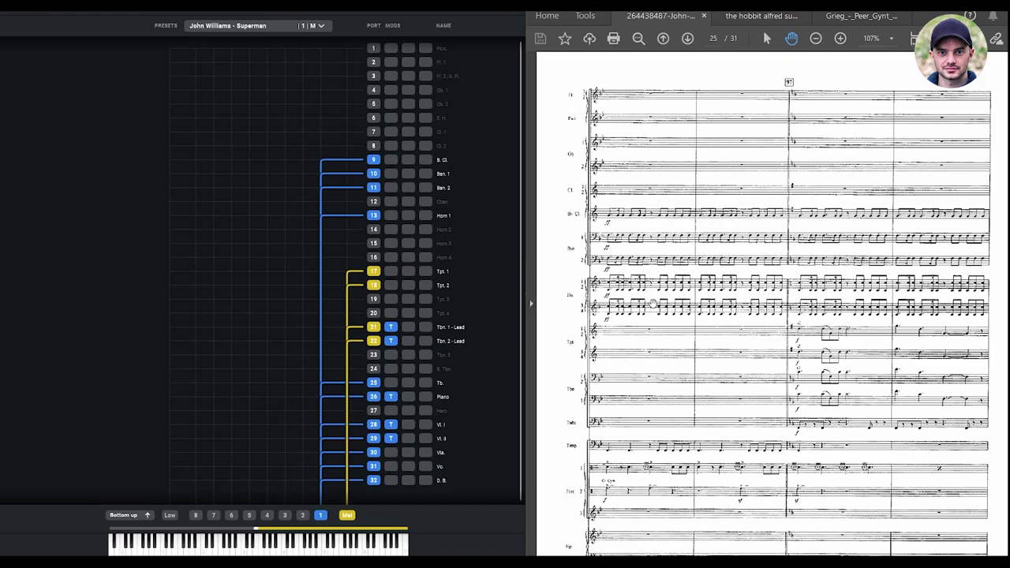
left_click_drag(653, 303, 653, 270)
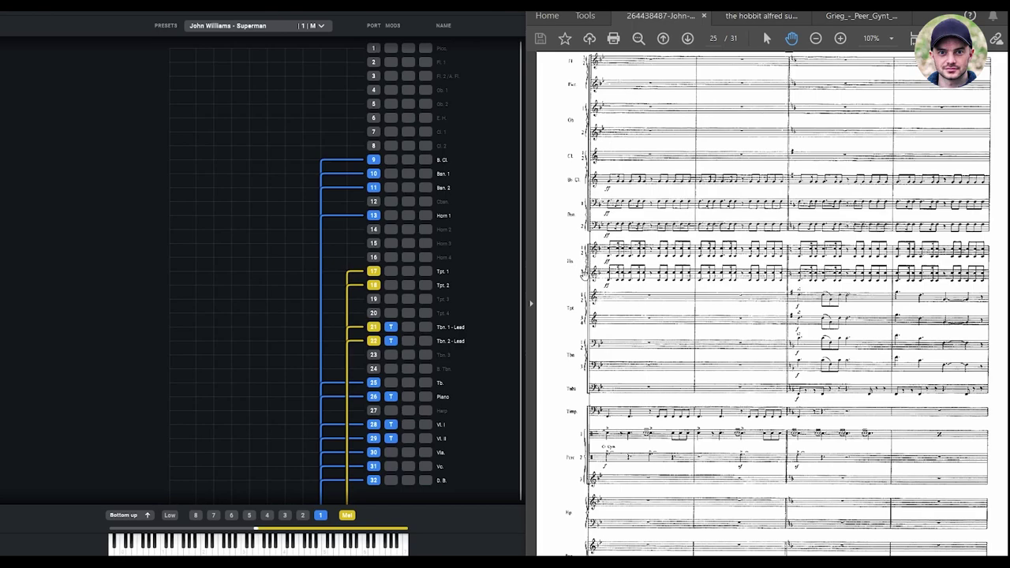
left_click_drag(638, 278, 640, 250)
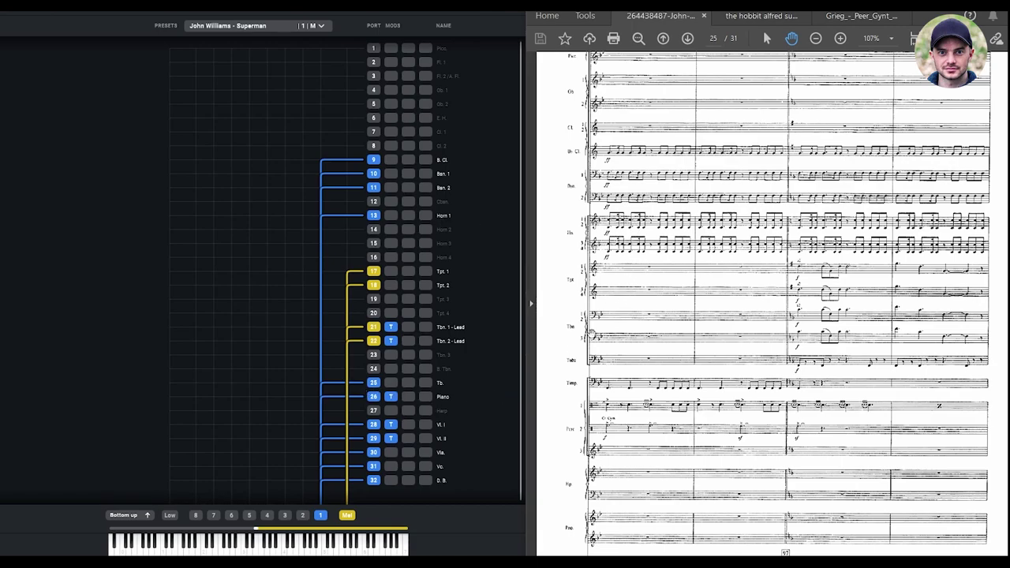
scroll(691, 225, "down", 2)
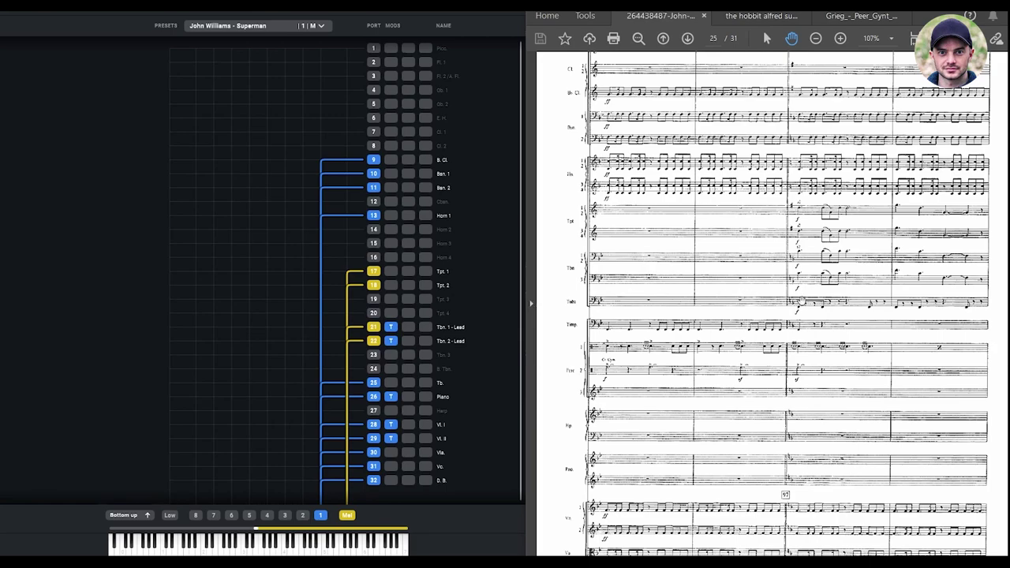
scroll(747, 305, "down", 1)
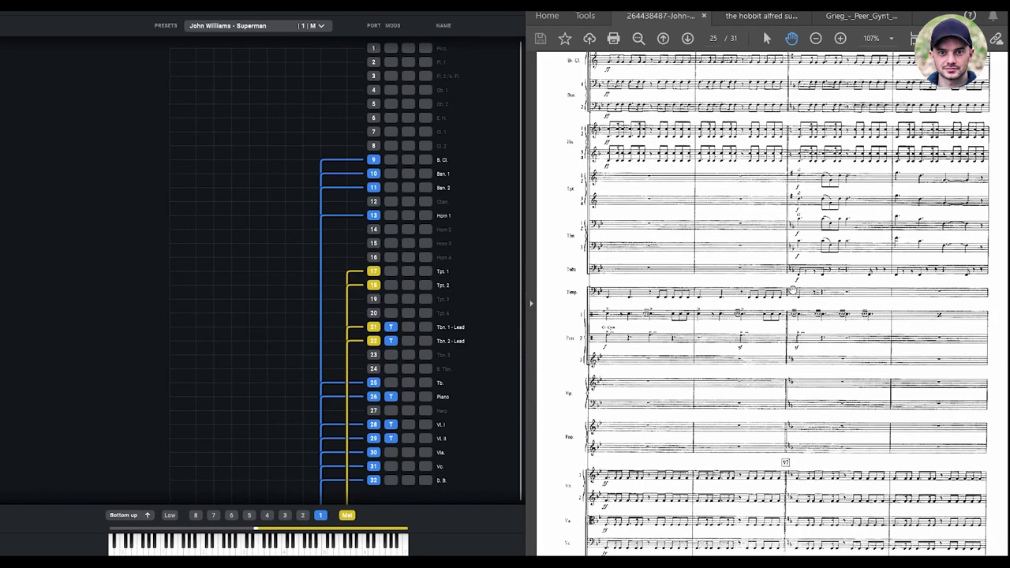
scroll(794, 348, "down", 1)
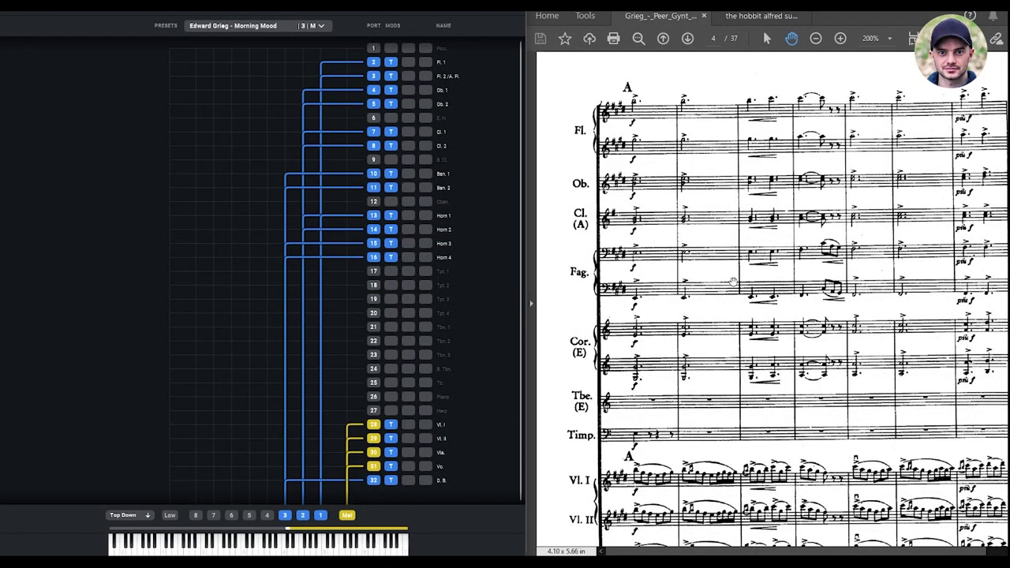
scroll(695, 299, "down", 3)
scroll(643, 382, "down", 2)
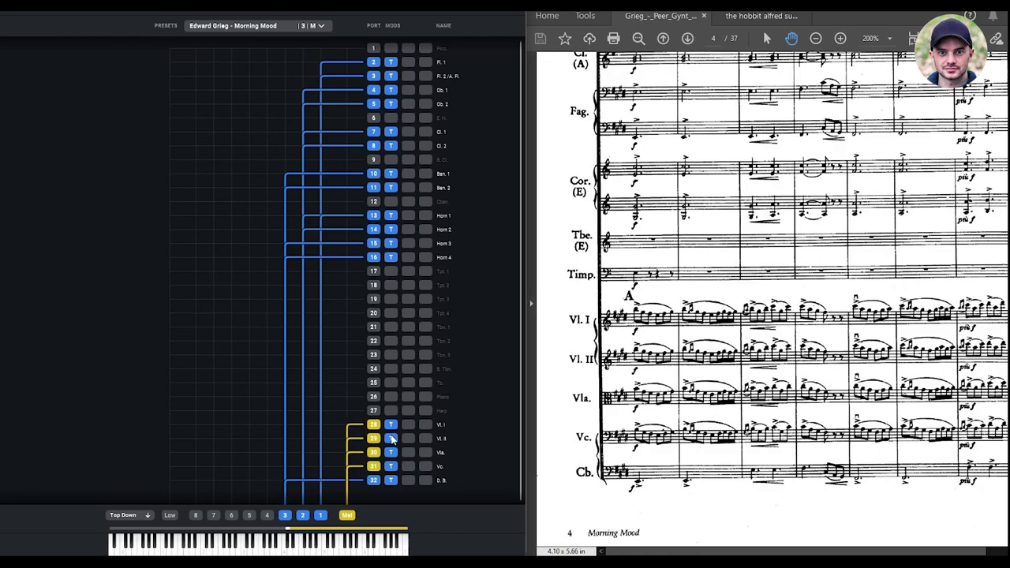
left_click(392, 427)
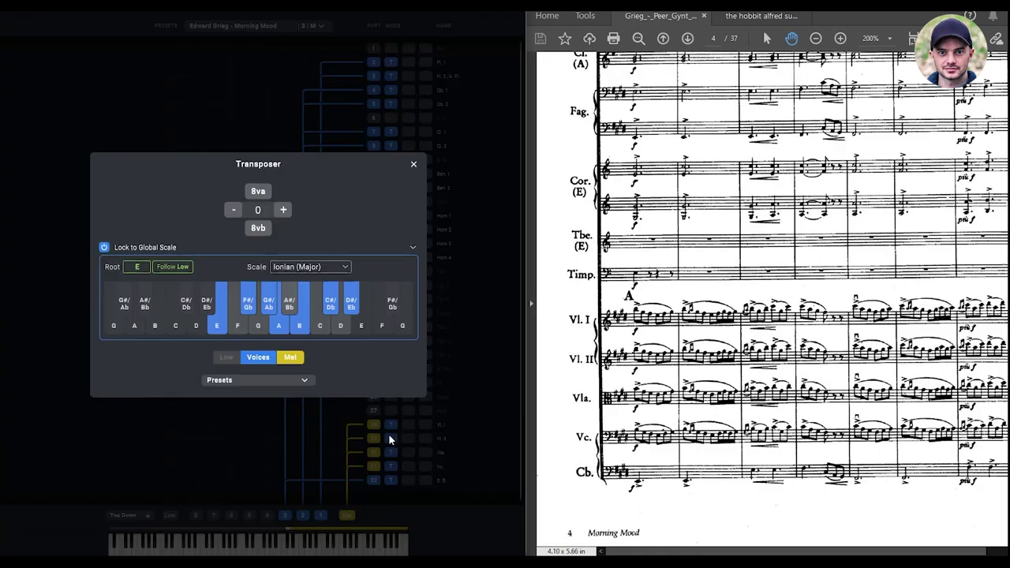
left_click(413, 164)
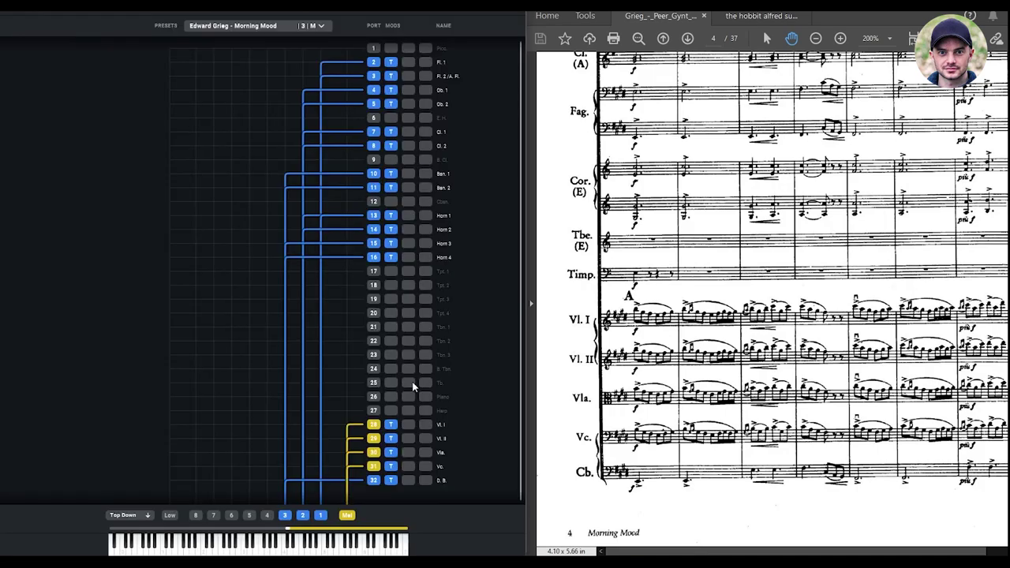
left_click(394, 454)
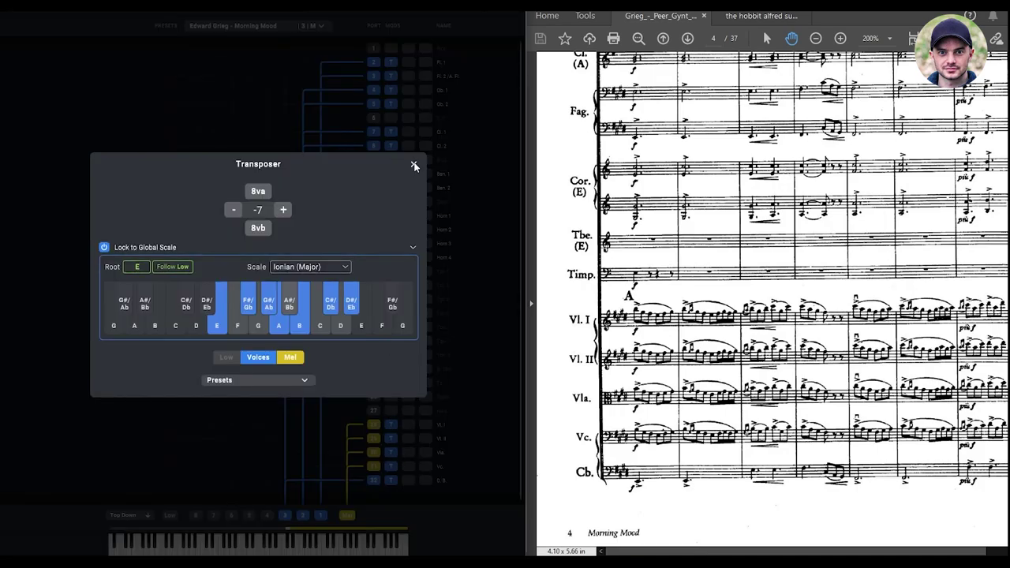
left_click(413, 165)
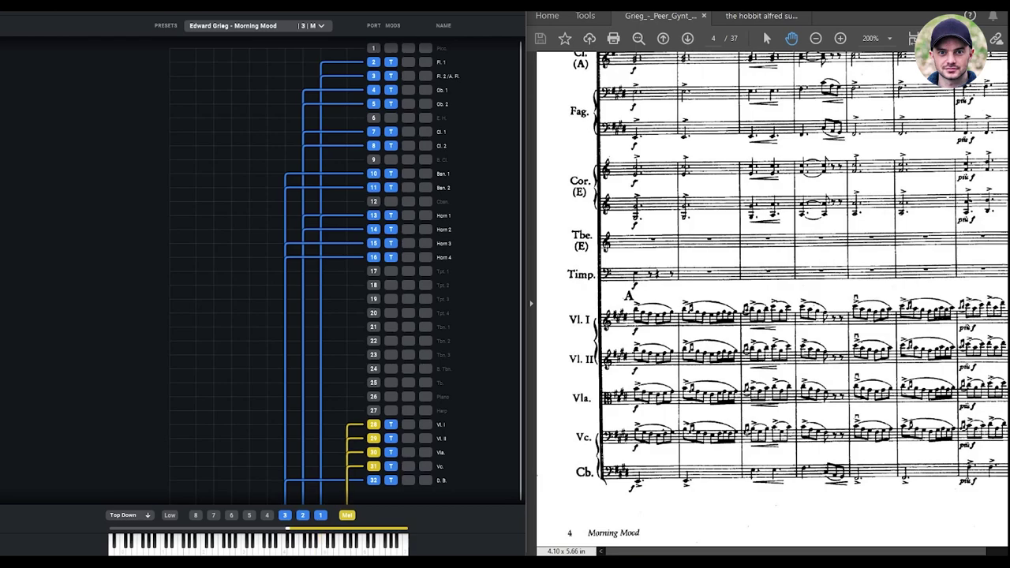
scroll(772, 300, "up", 3)
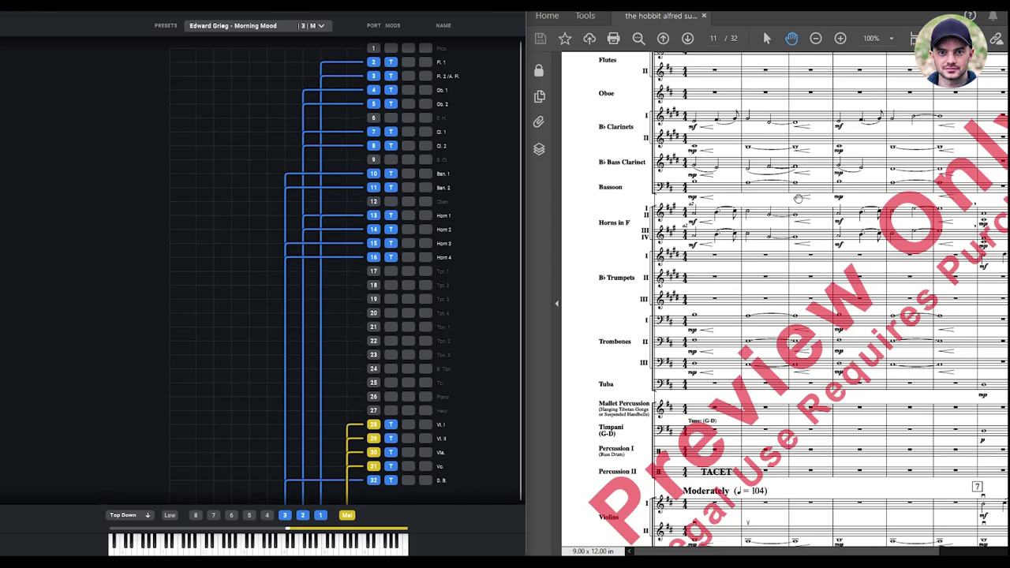
Scroll page 11 of the Hobbit score and nudge it down to reveal the upper staves.
scroll(779, 248, "down", 1)
scroll(779, 249, "down", 1)
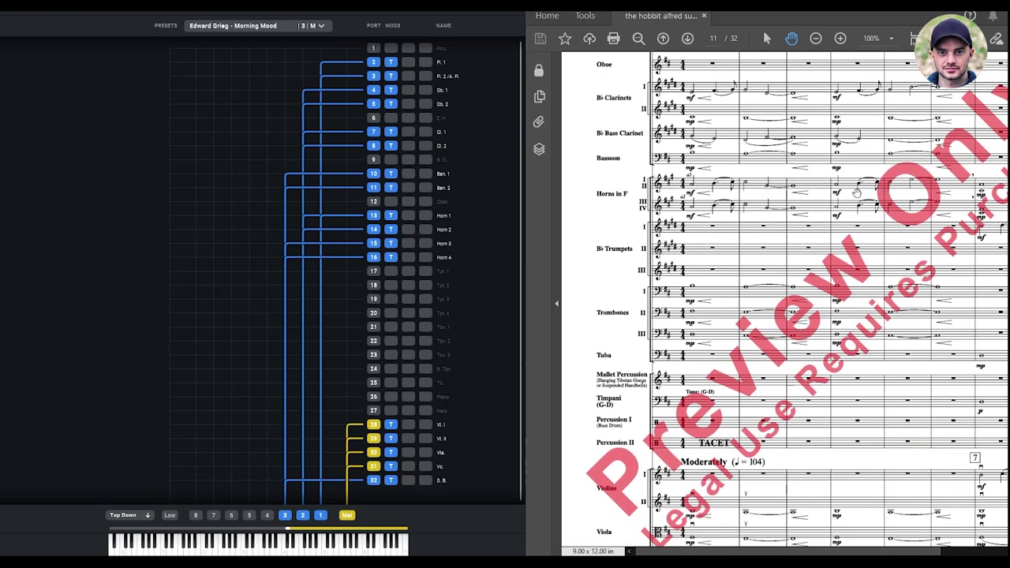
left_click_drag(860, 195, 864, 215)
Load Howard Shore - Axe or Sword - The Hobbit.dmpreset from the YouTube Tutorial folder.
left_click(204, 27)
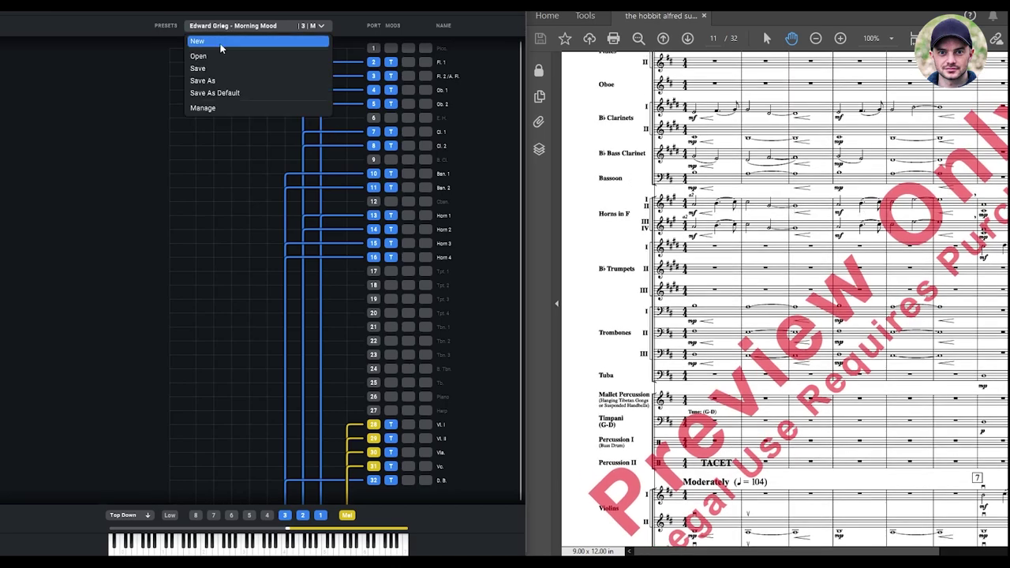
left_click(215, 56)
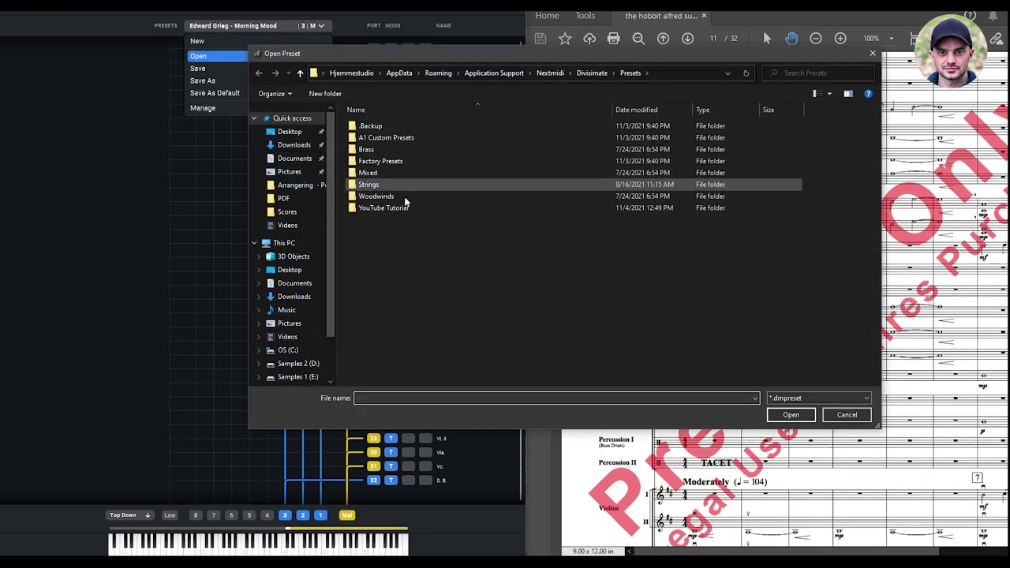
double_click(397, 209)
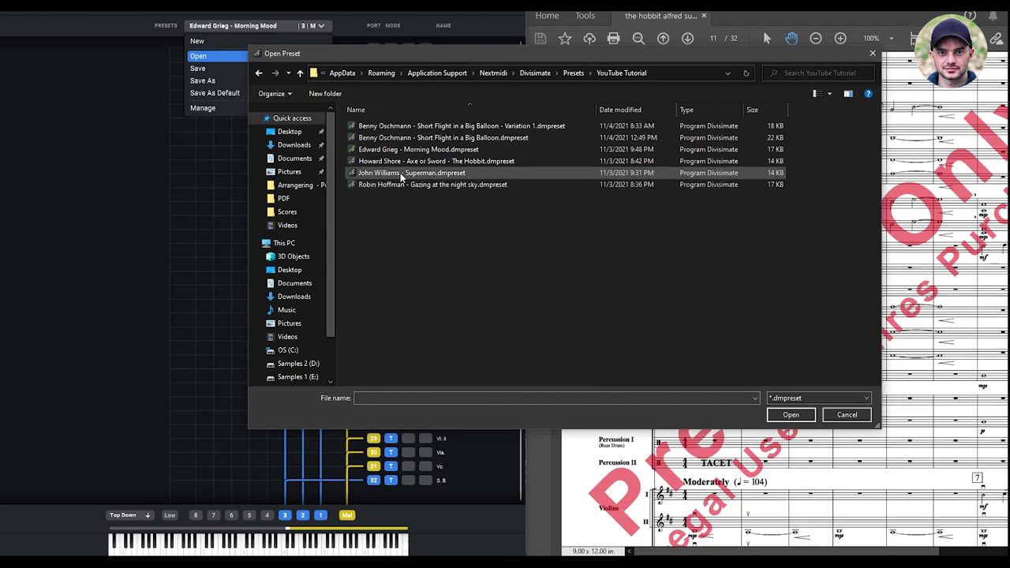
double_click(405, 161)
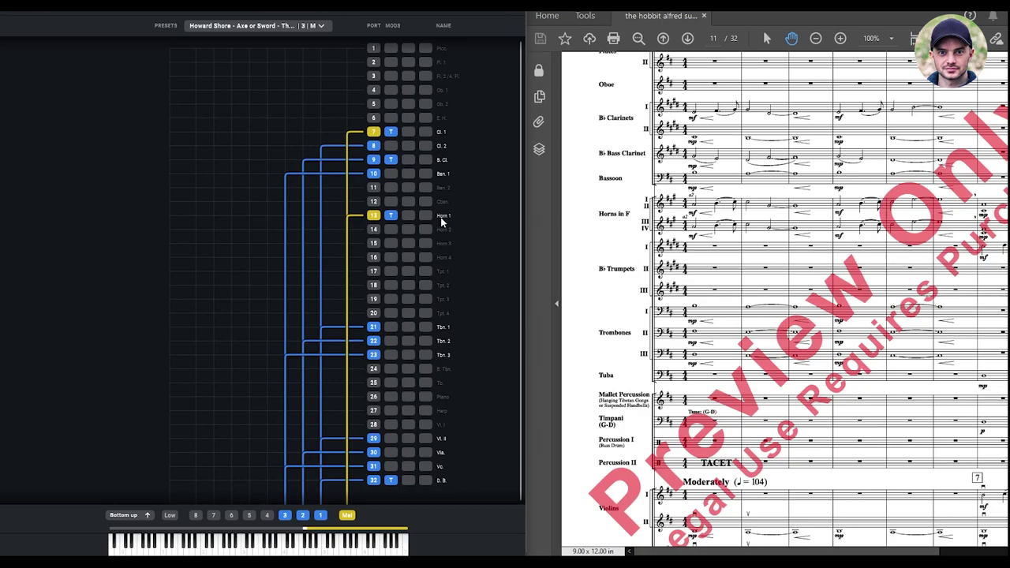
scroll(726, 236, "up", 2)
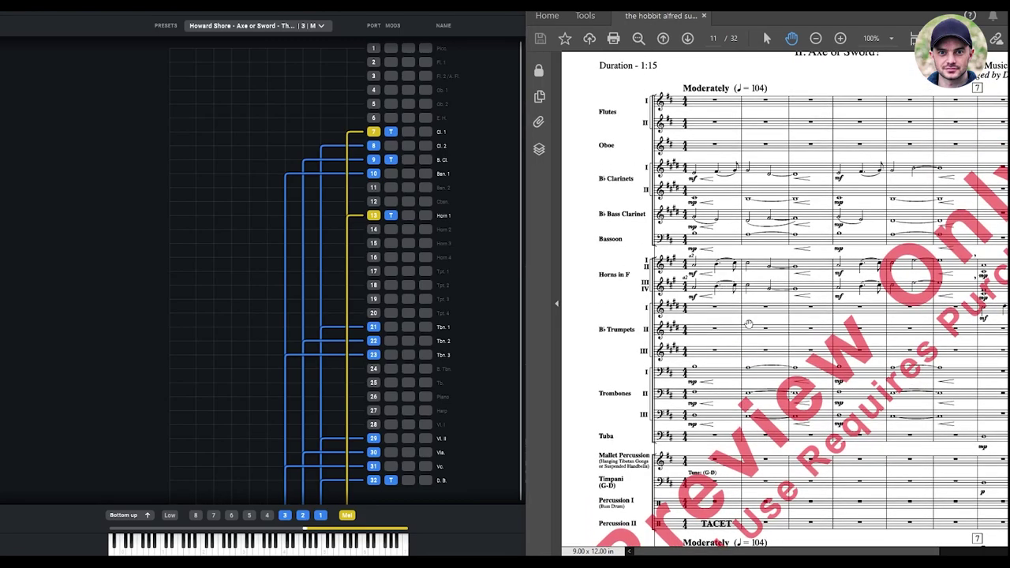
left_click_drag(748, 324, 742, 291)
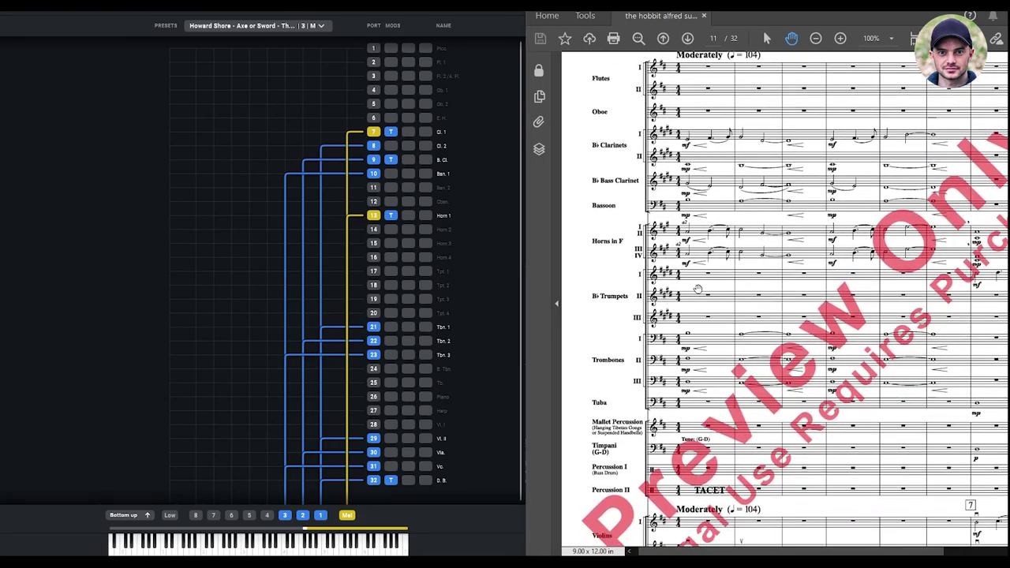
left_click_drag(685, 393, 665, 210)
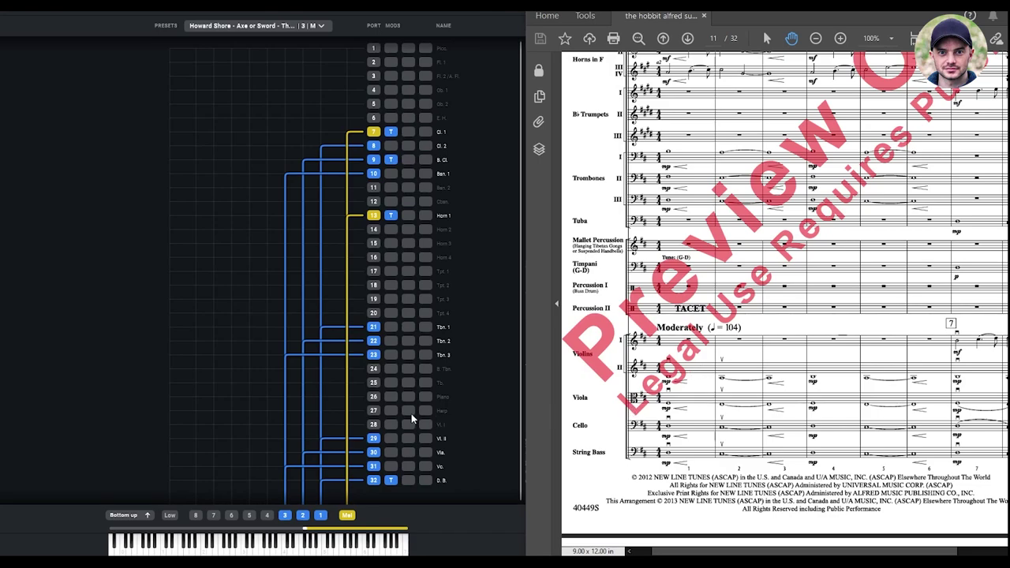
scroll(655, 306, "up", 3)
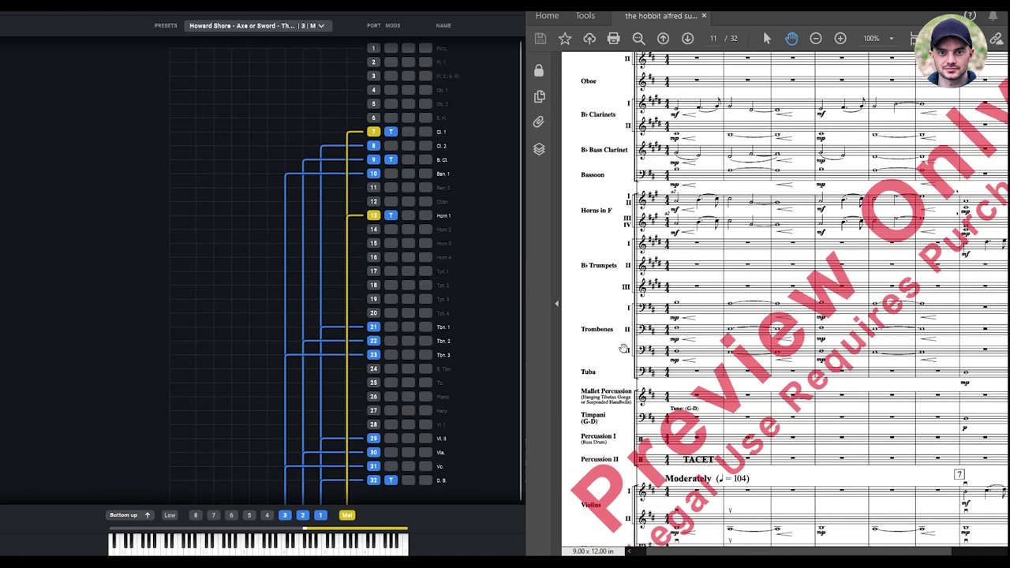
scroll(655, 345, "up", 2)
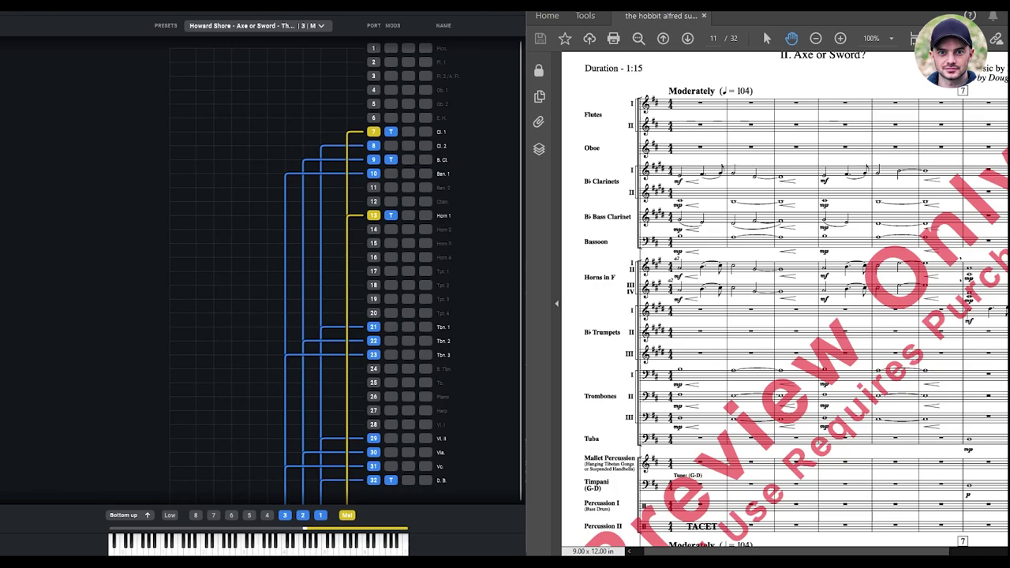
left_click(389, 159)
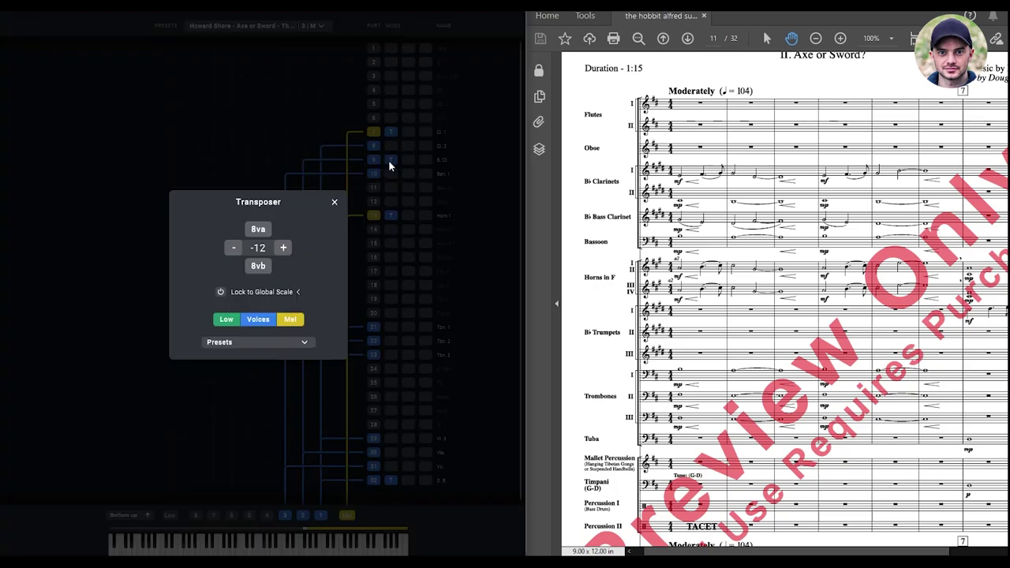
left_click(335, 203)
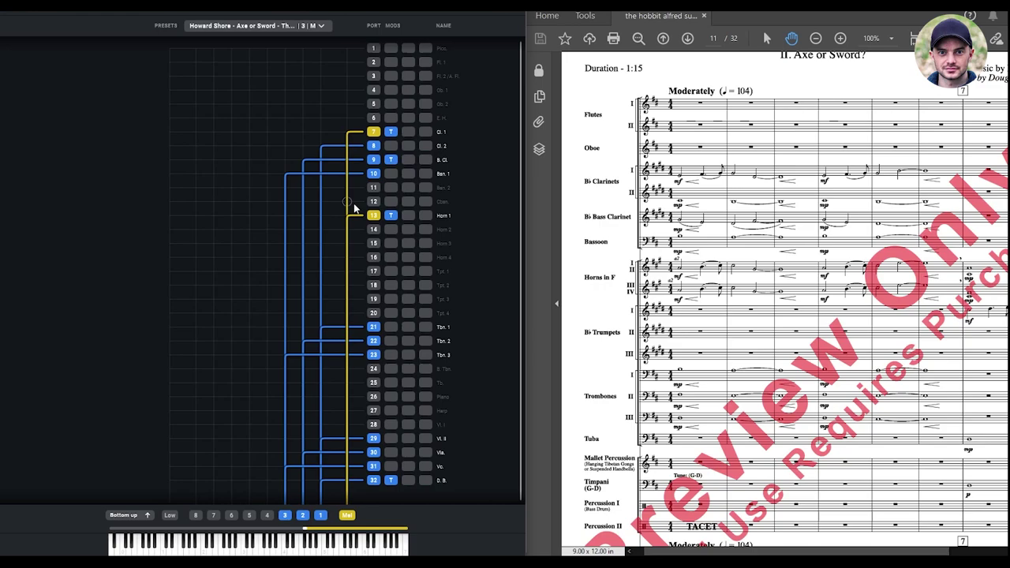
left_click(391, 480)
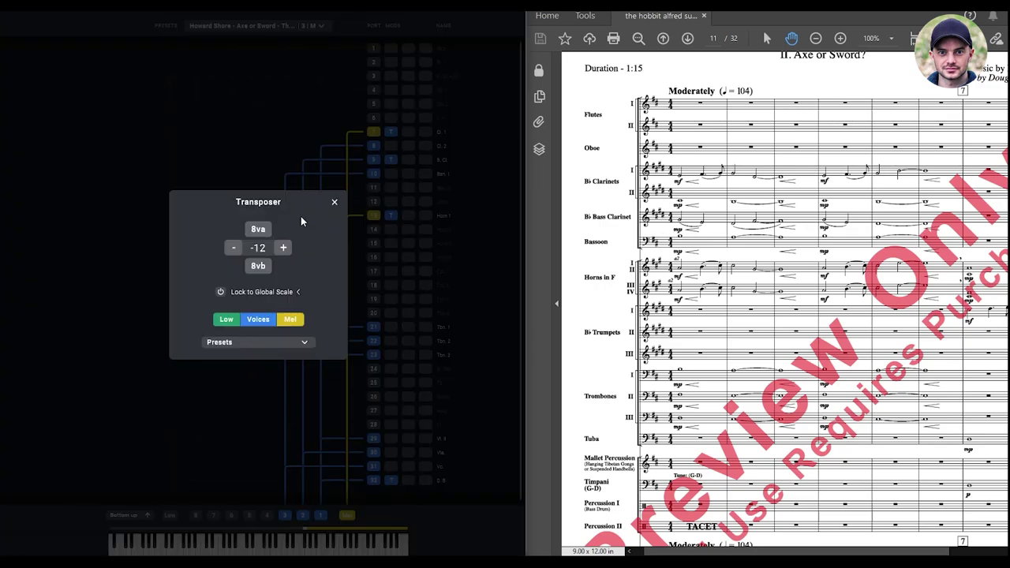
left_click(335, 202)
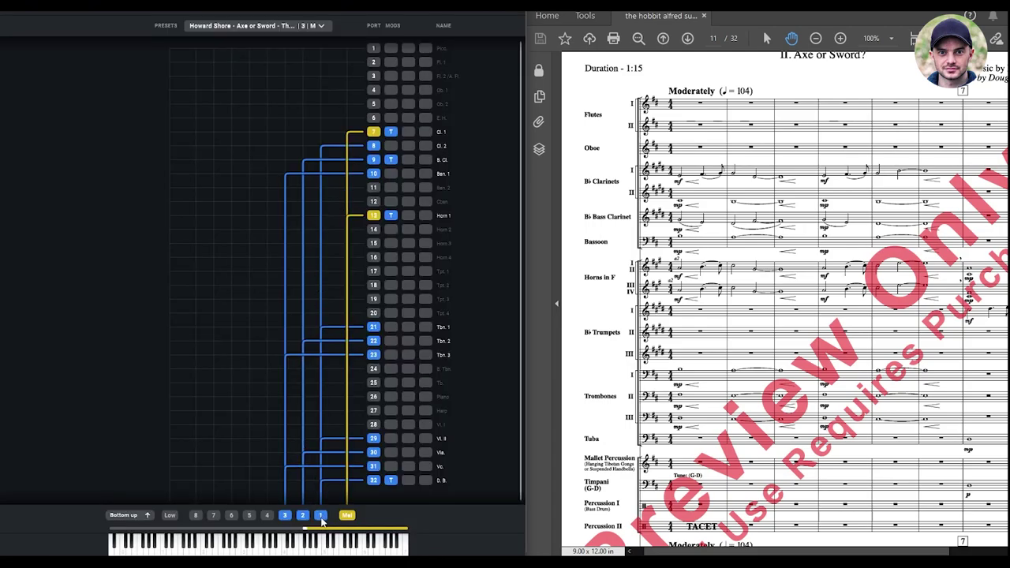
mouse_move(317, 485)
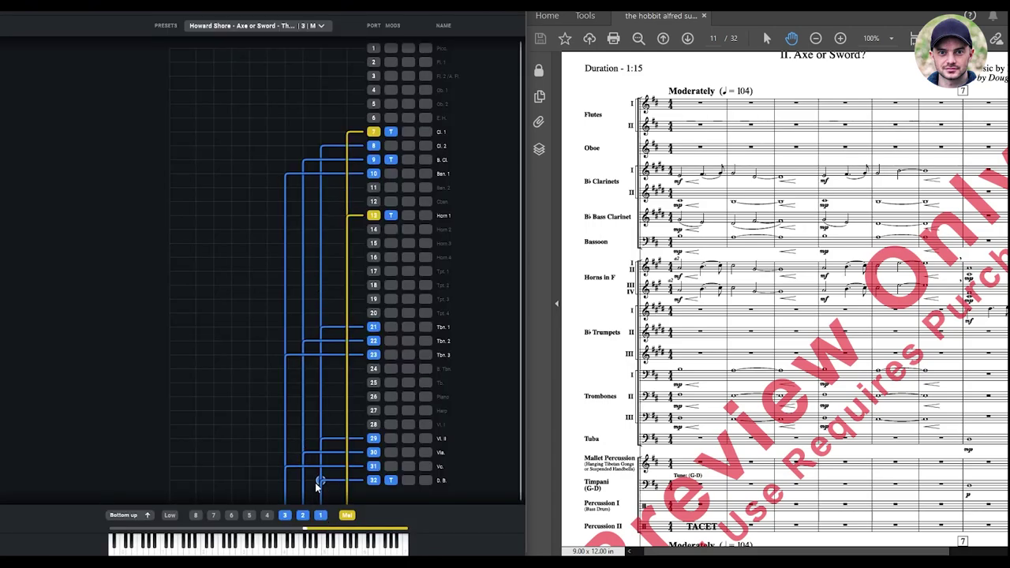